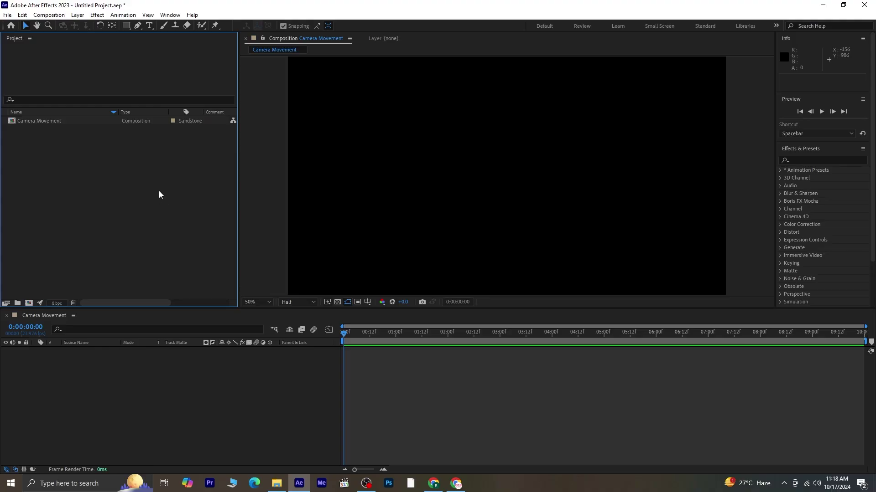
# Step: Import the image file 20561.jpg into the project as footage
pyautogui.rightClick(158, 183)
pyautogui.moveTo(212, 227)
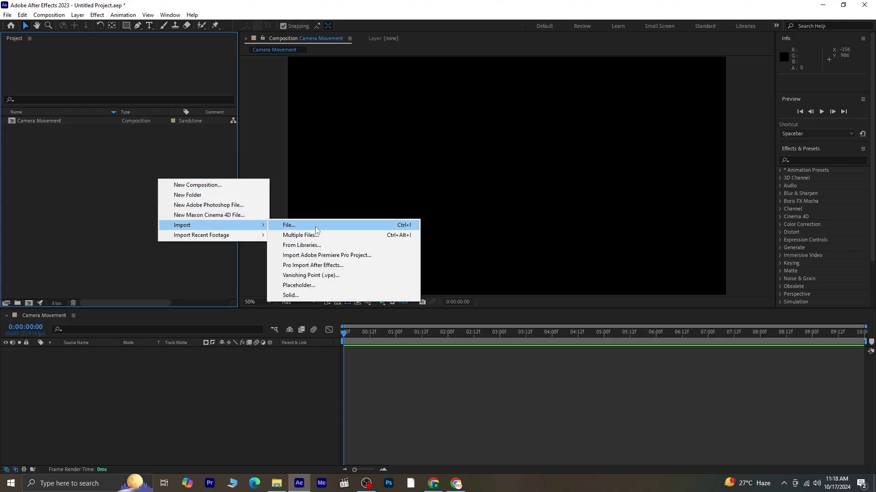
pyautogui.click(318, 230)
pyautogui.click(187, 111)
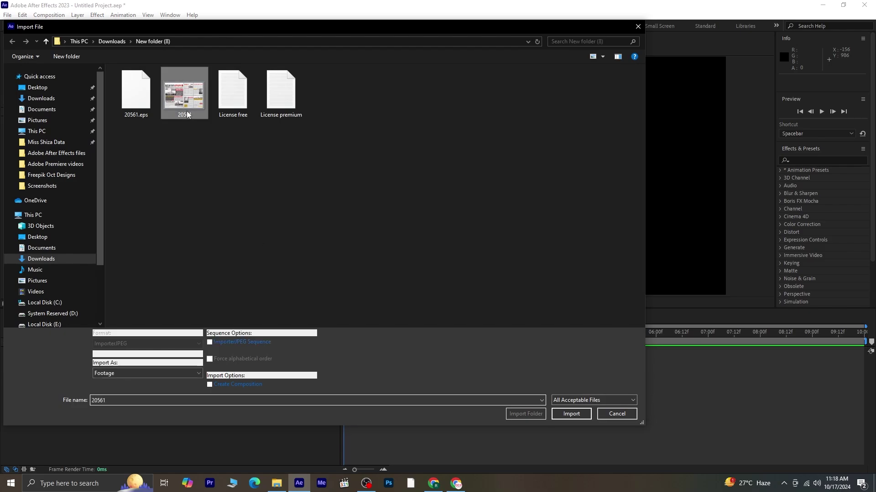
pyautogui.click(572, 414)
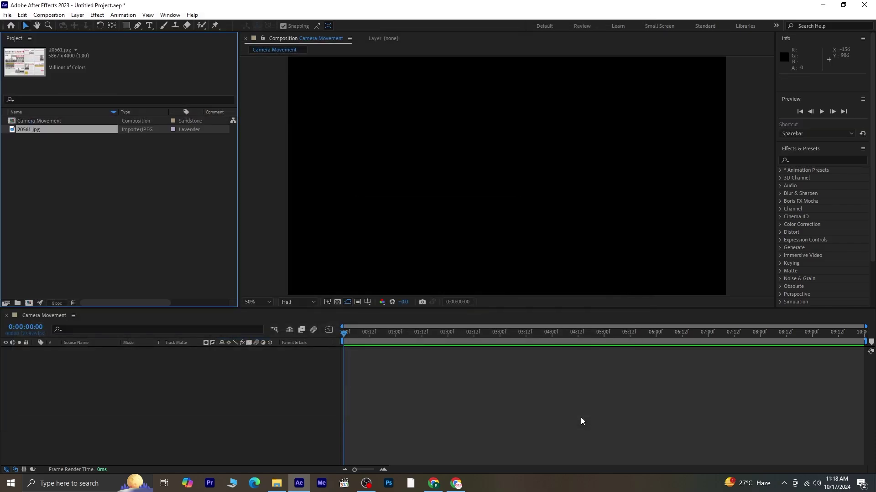
# Step: Add 20561.jpg to the Camera Movement composition as a layer and fit it to the composition size
pyautogui.moveTo(83, 133); pyautogui.dragTo(104, 373)
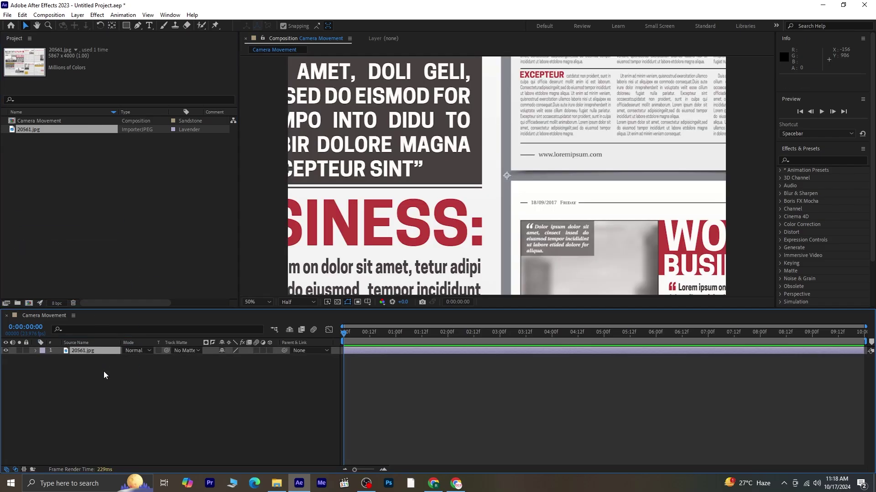
pyautogui.hotkey('ctrl', 'alt', 'f')
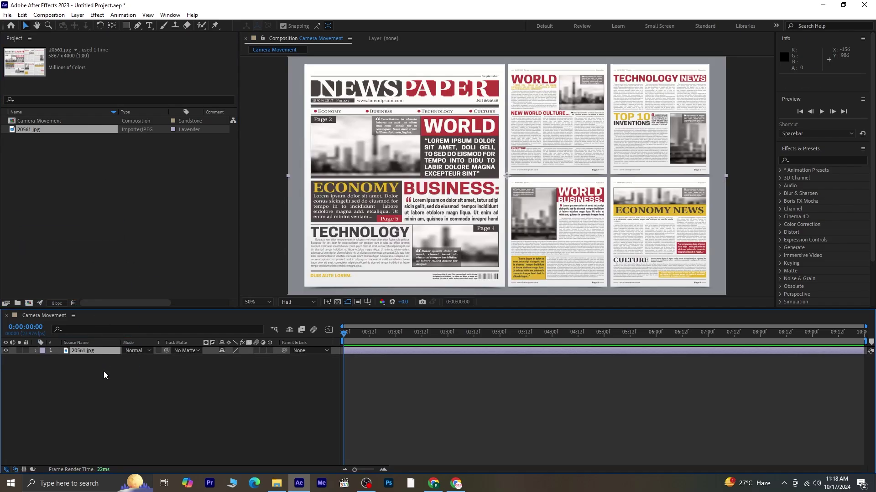
# Step: Try scaling the newspaper image layer to 35% and 36% horizontally with linked proportions
pyautogui.press('s')
pyautogui.click(239, 358)
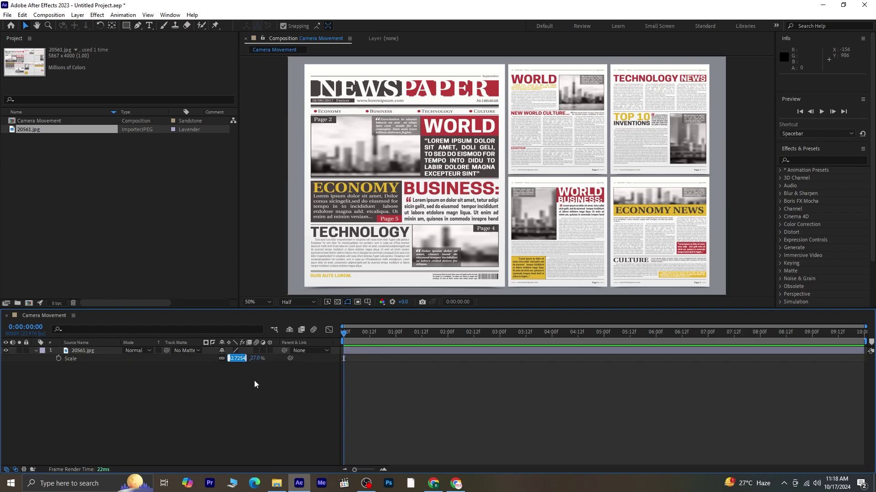
pyautogui.write('35')
pyautogui.press('Return')
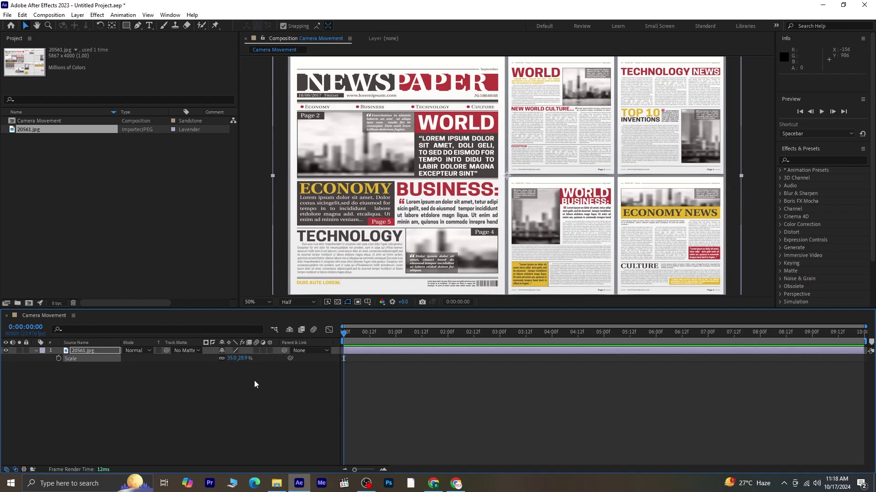
pyautogui.click(232, 358)
pyautogui.write('36')
pyautogui.press('Return')
pyautogui.click(251, 400)
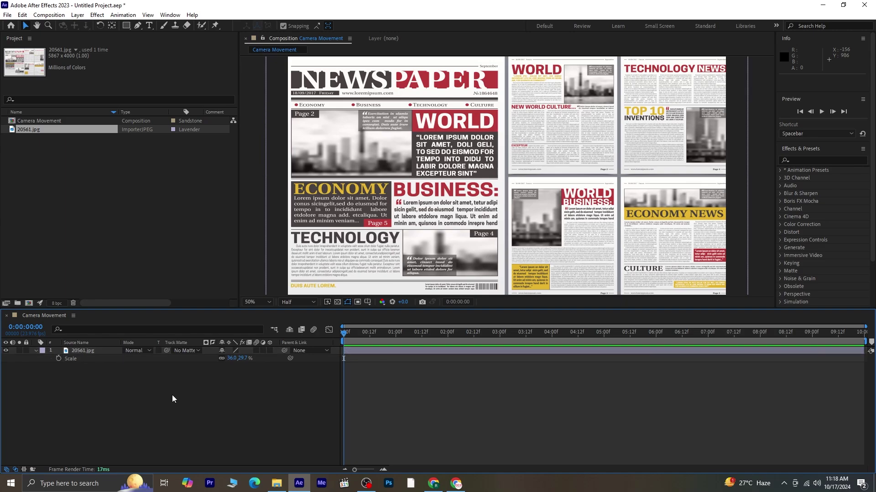
pyautogui.click(36, 351)
# Step: Apply the CC Lens effect to the newspaper image layer and set its Size to 500
pyautogui.click(87, 352)
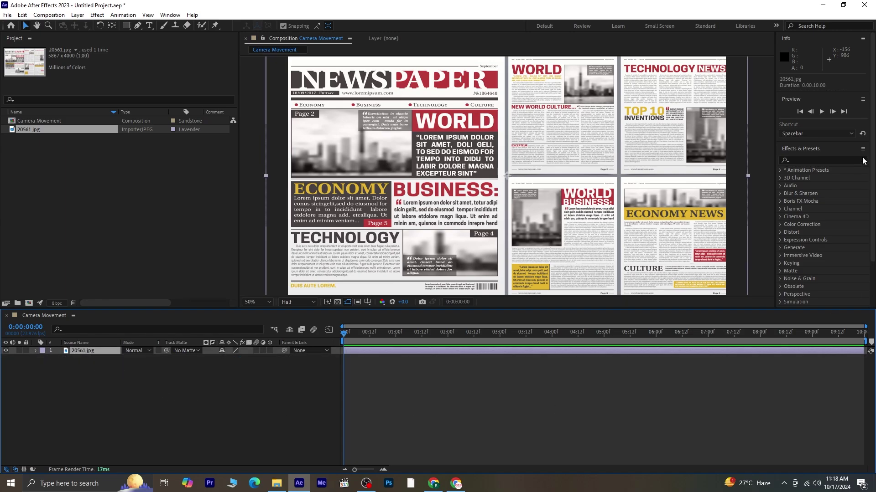
pyautogui.click(811, 160)
pyautogui.write('cc lens')
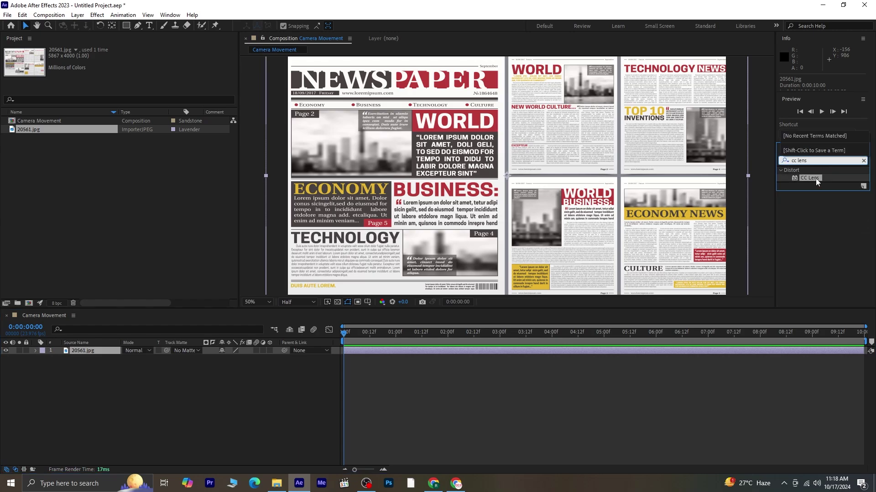
pyautogui.doubleClick(809, 178)
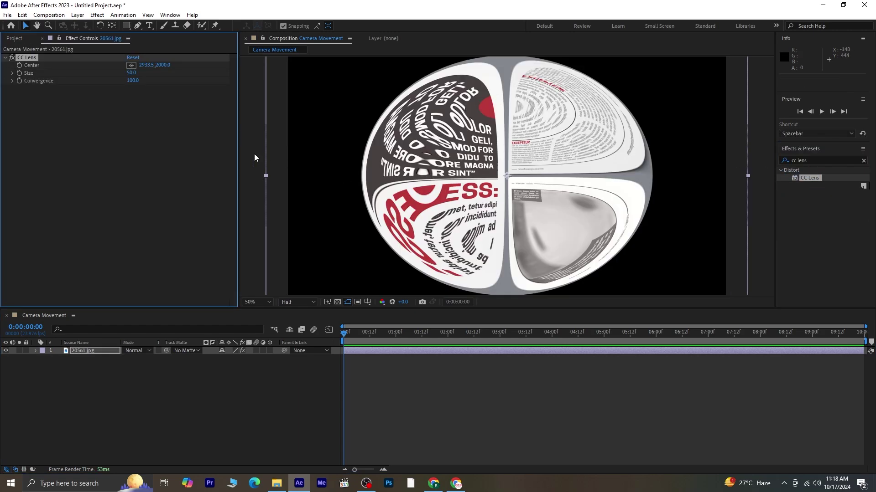
pyautogui.moveTo(130, 74); pyautogui.dragTo(588, 66)
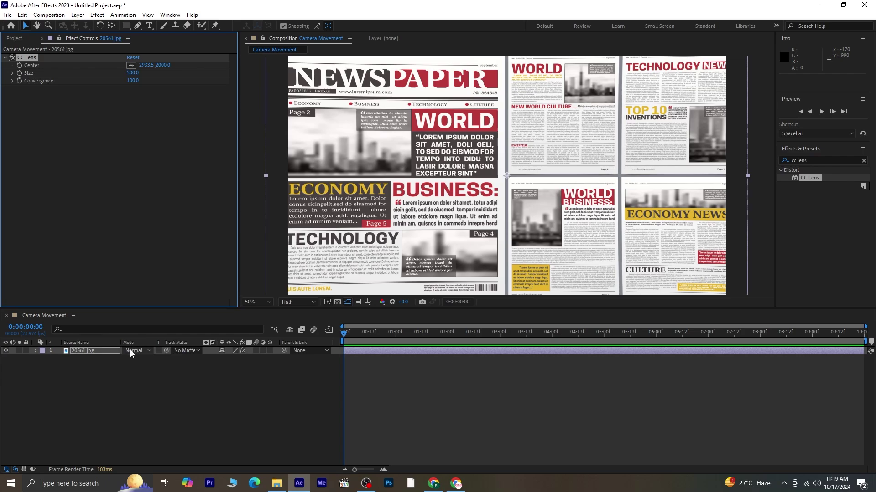
# Step: Set the newspaper image layer's horizontal scale to 34% with linked proportions
pyautogui.click(78, 351)
pyautogui.press('s')
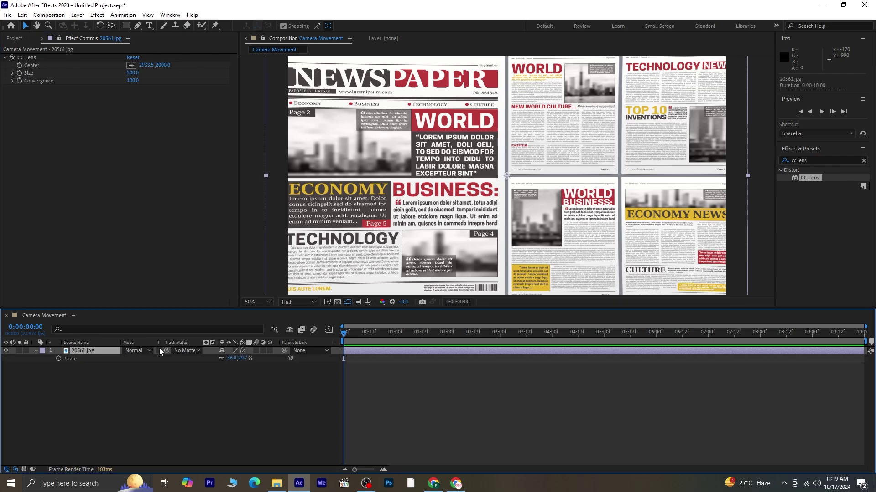
pyautogui.click(233, 359)
pyautogui.write('34')
pyautogui.press('Return')
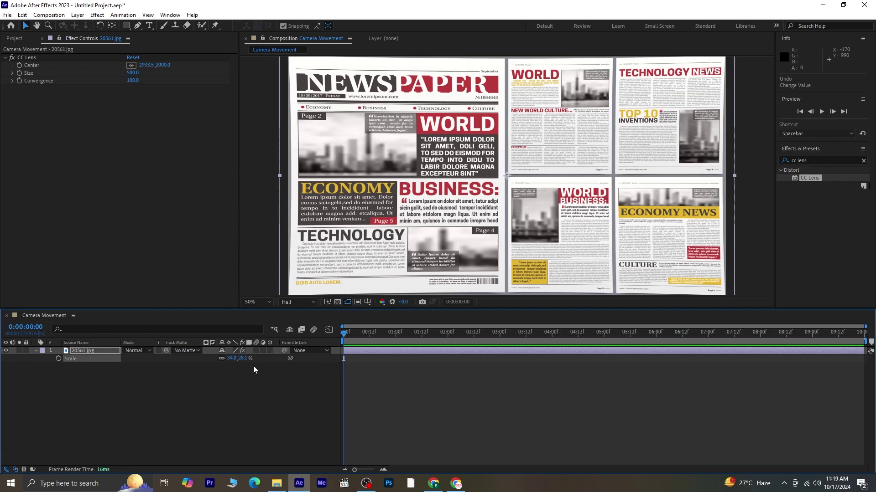
pyautogui.click(242, 400)
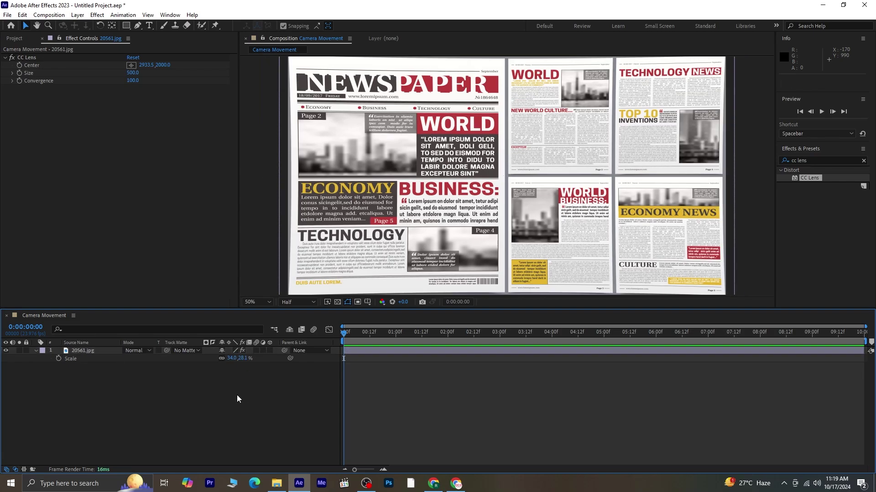
pyautogui.click(35, 351)
# Step: Create a two-node camera with the 50mm preset and make the newspaper image a 3D layer
pyautogui.rightClick(103, 375)
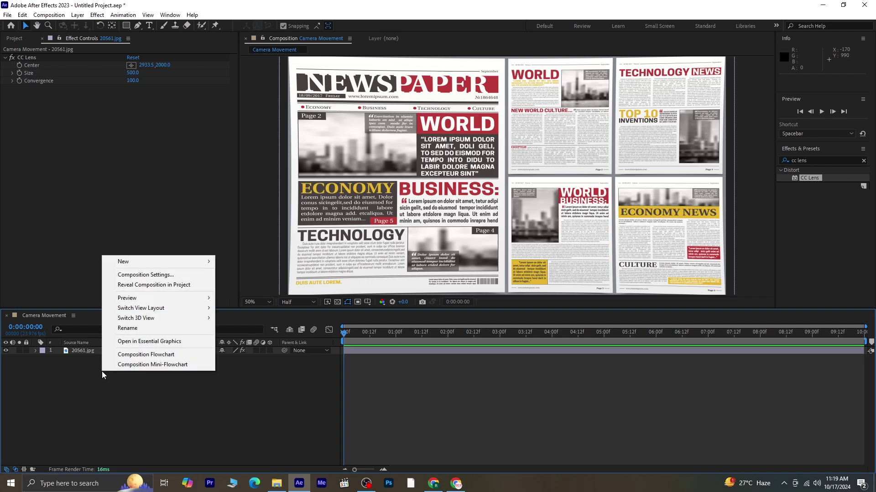
pyautogui.moveTo(152, 261)
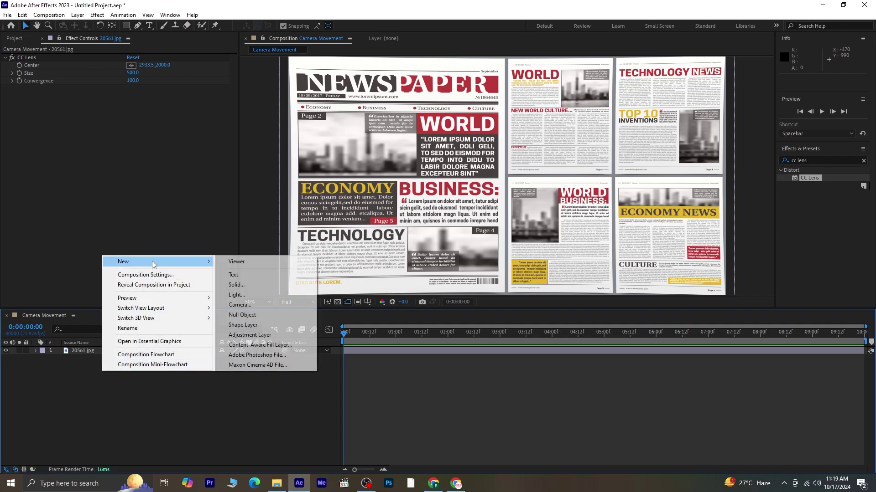
pyautogui.click(247, 306)
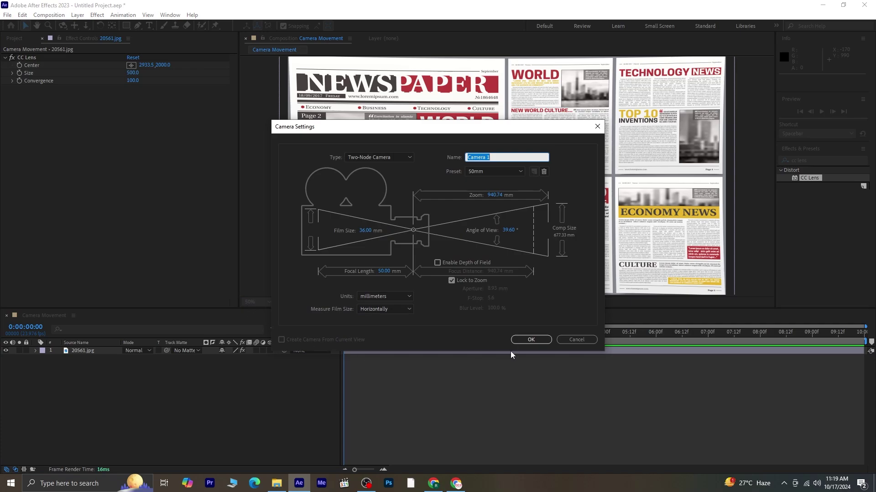
pyautogui.click(529, 340)
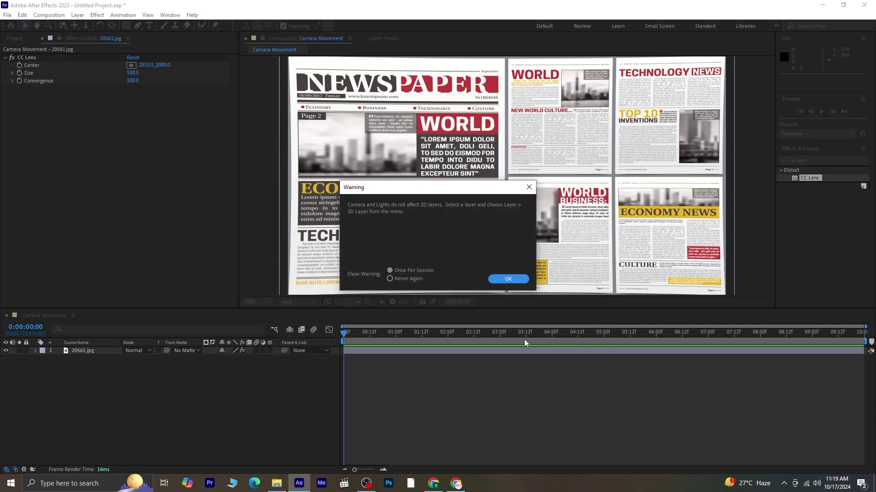
pyautogui.click(508, 279)
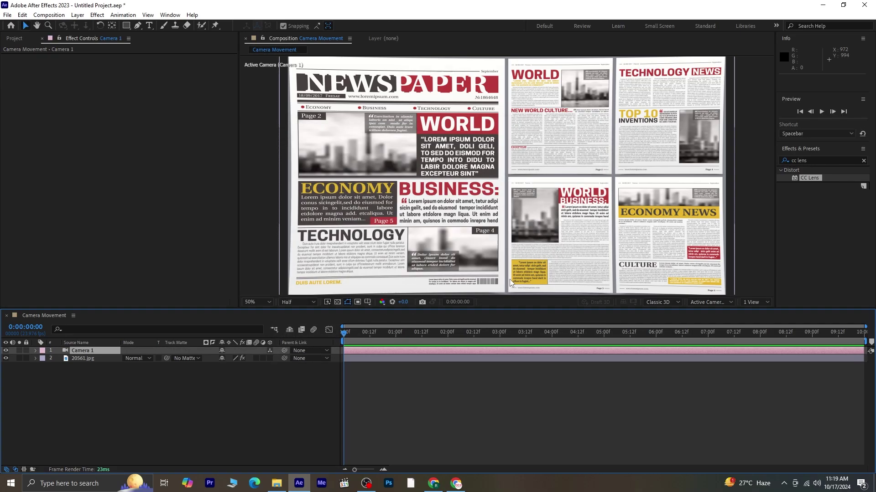
pyautogui.click(270, 359)
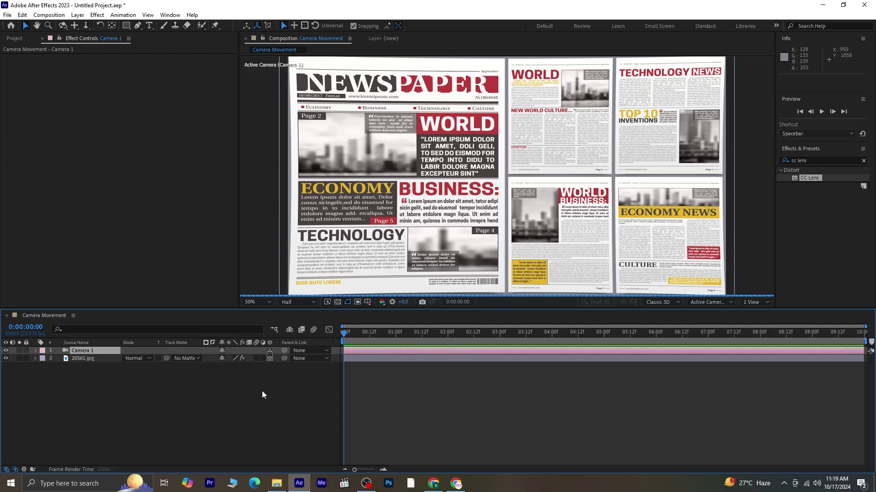
# Step: Lower the composition's preview resolution to Quarter
pyautogui.click(302, 303)
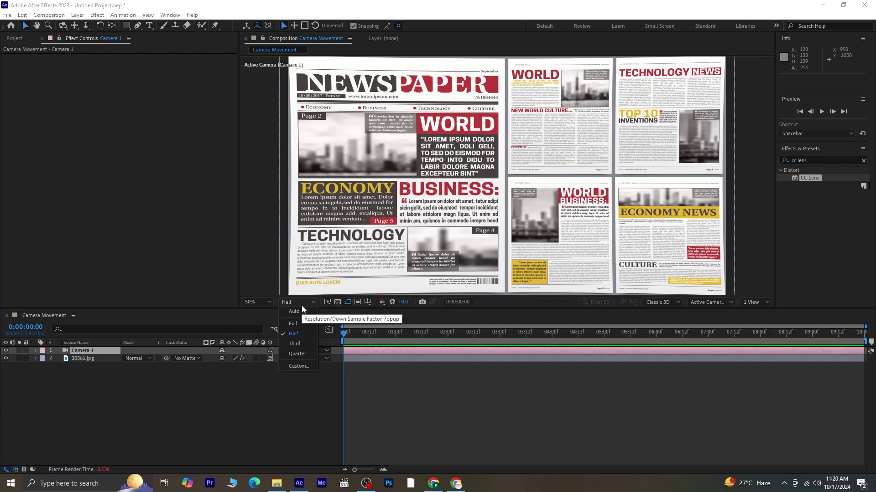
pyautogui.click(300, 347)
pyautogui.click(301, 301)
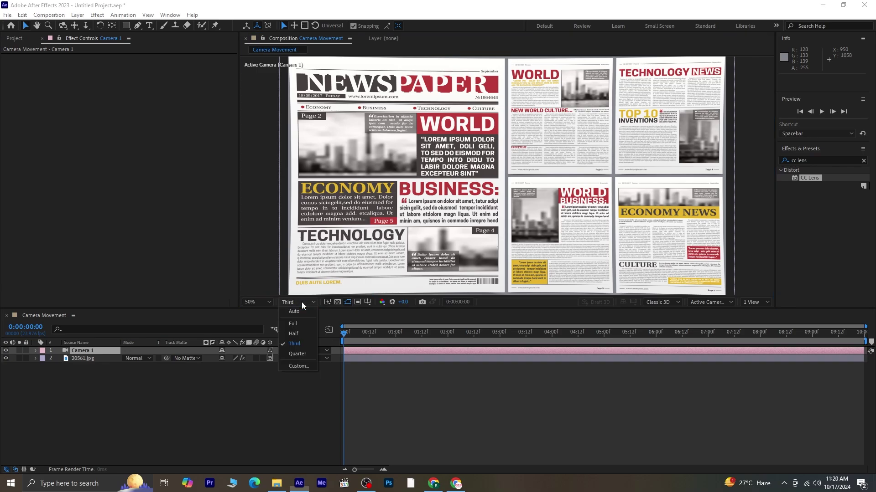
pyautogui.click(302, 354)
pyautogui.click(250, 382)
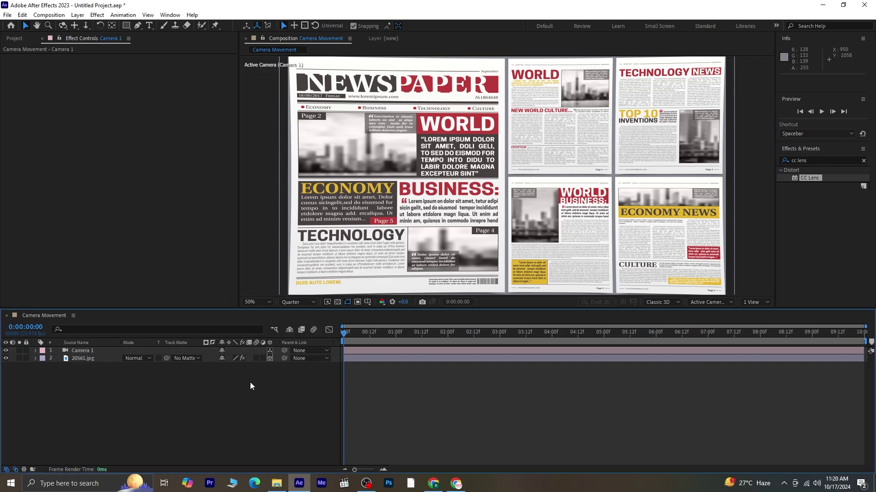
# Step: Add a null object, make it a 3D layer and parent the camera to it
pyautogui.rightClick(221, 387)
pyautogui.moveTo(306, 278)
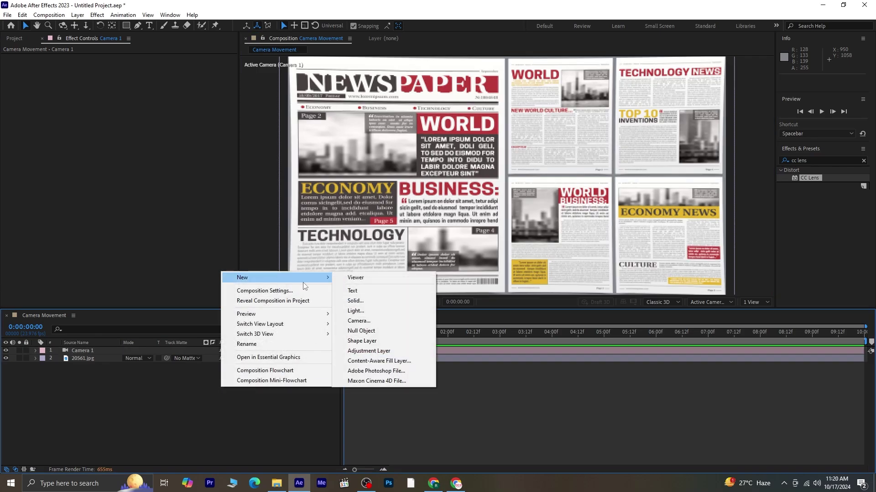
pyautogui.click(397, 330)
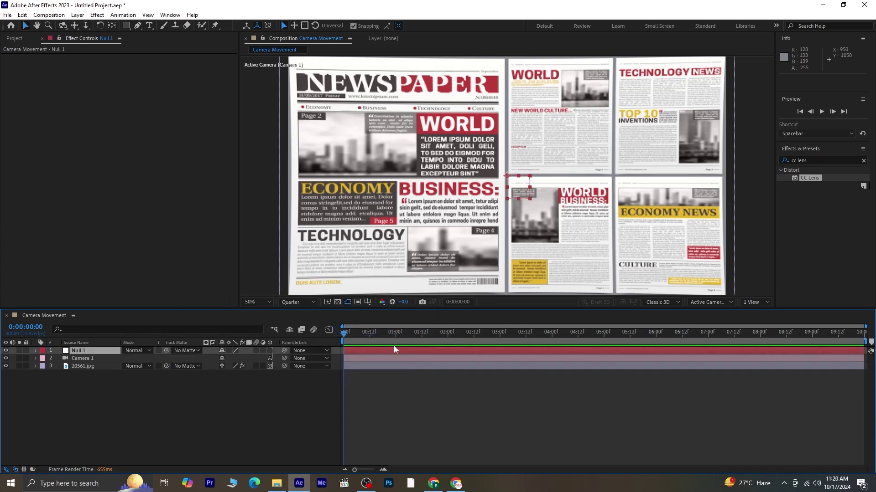
pyautogui.click(270, 351)
pyautogui.moveTo(284, 358); pyautogui.dragTo(67, 349)
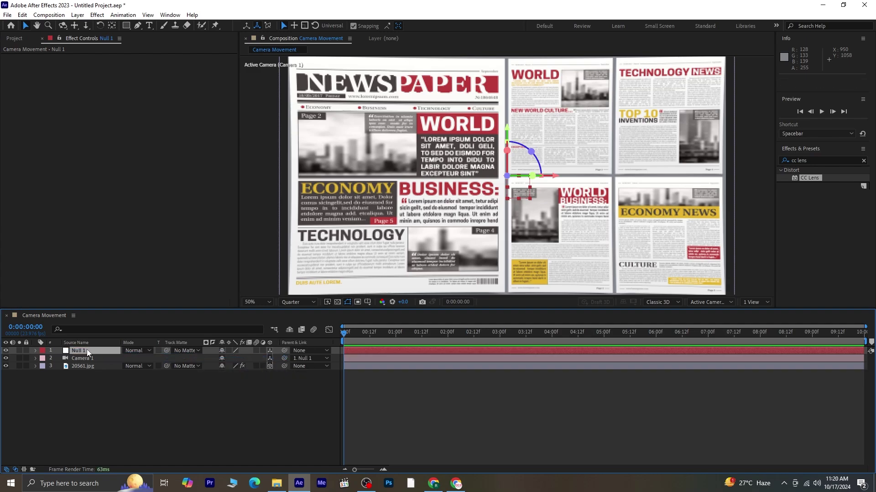
# Step: Set starting keyframes at 0:00 for the null's Position, X Rotation and Y Rotation, and show only the keyframed properties
pyautogui.press('p')
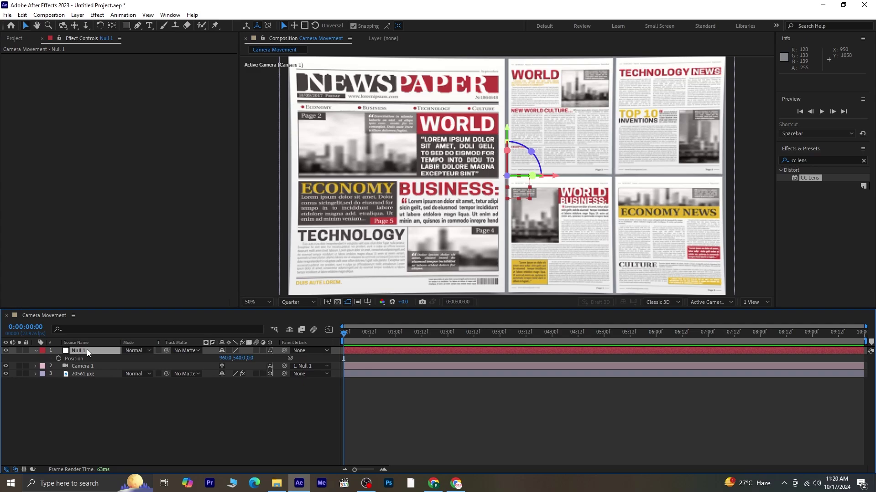
pyautogui.hotkey('shift', 'r')
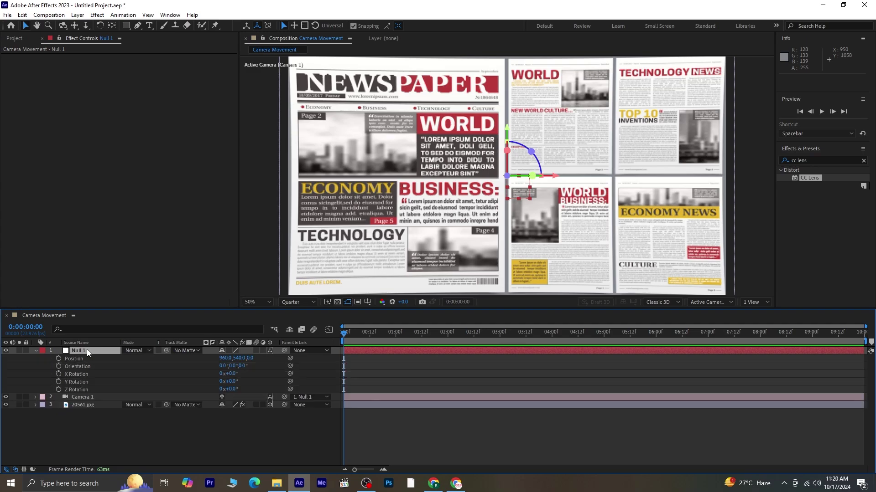
pyautogui.click(59, 360)
pyautogui.click(58, 374)
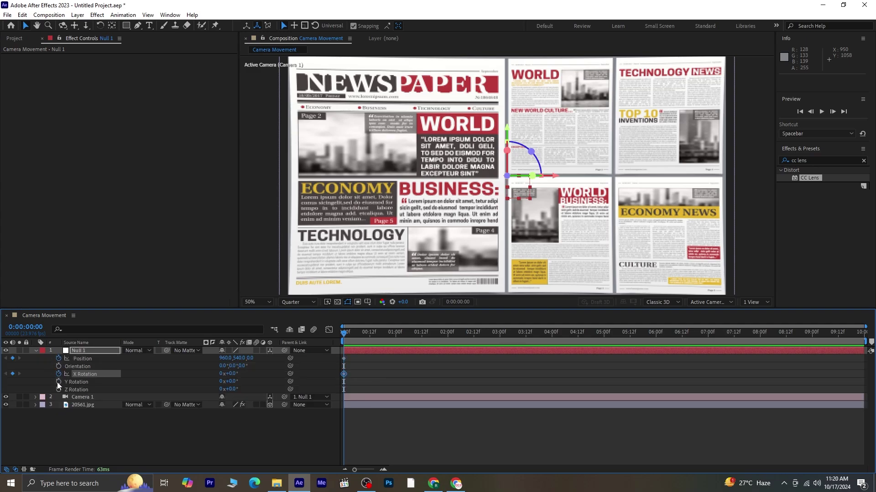
pyautogui.click(58, 381)
pyautogui.press('u')
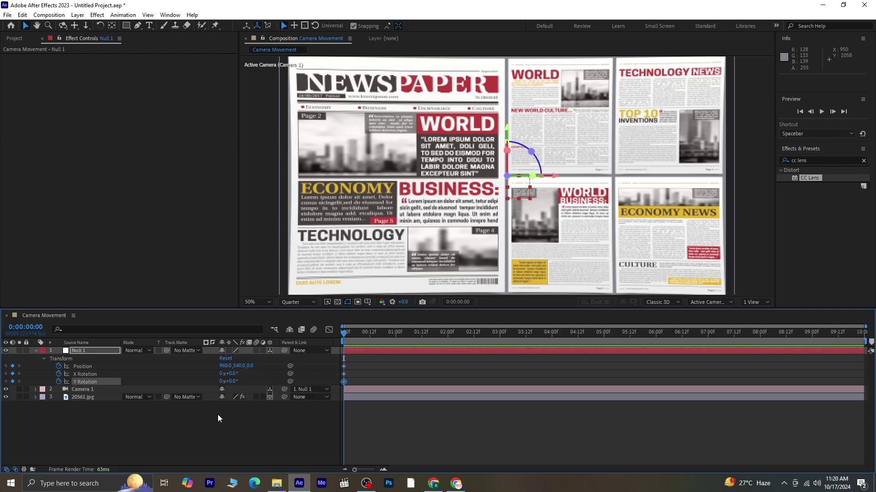
# Step: At 0:00:01:06, keyframe the null's Position at about 484, 201, 1461 to move in on the newspaper headline
pyautogui.hotkey('shift', 'pagedown')
pyautogui.hotkey('shift', 'pagedown')
pyautogui.hotkey('shift', 'pagedown')
pyautogui.moveTo(249, 366); pyautogui.dragTo(409, 324)
pyautogui.moveTo(256, 366); pyautogui.dragTo(113, 373)
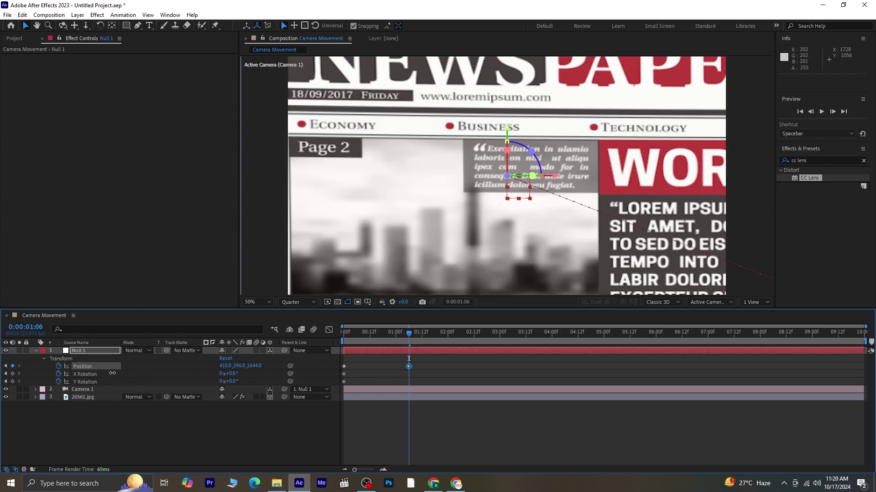
pyautogui.moveTo(238, 367); pyautogui.dragTo(217, 368)
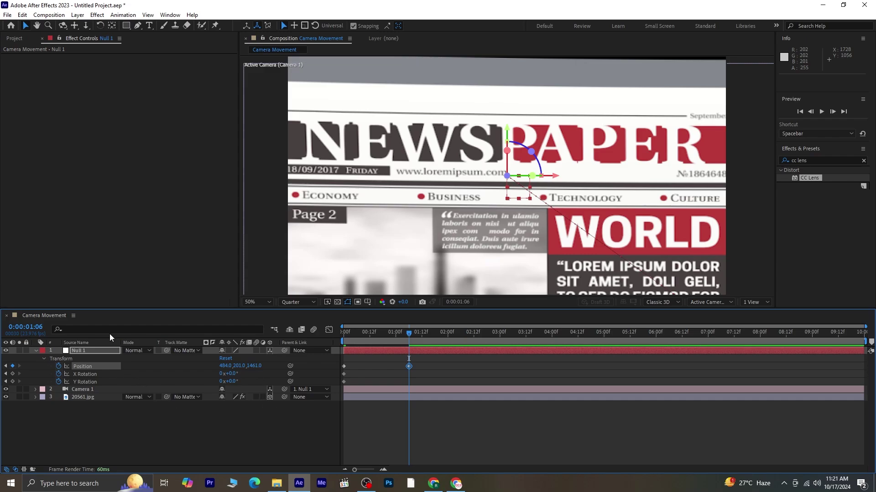
# Step: Add keyframes for the null's X Rotation and Y Rotation at 0:00:01:06, keeping their current values
pyautogui.click(12, 374)
pyautogui.click(13, 382)
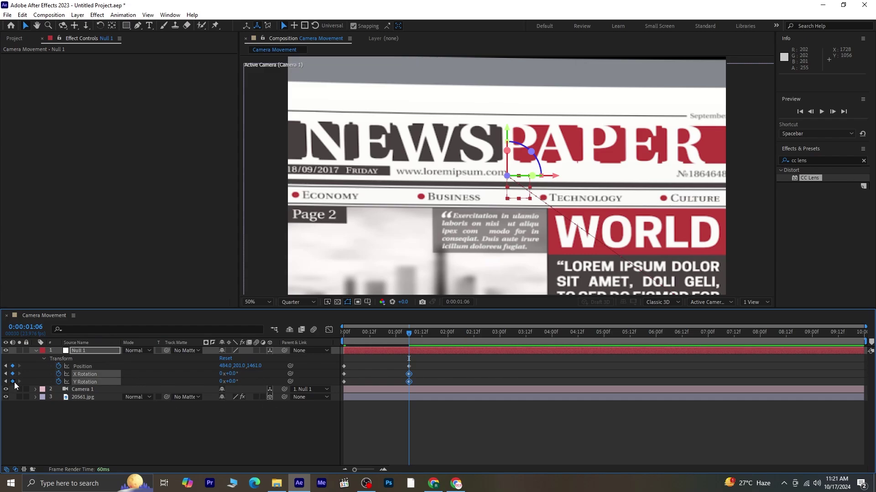
pyautogui.click(419, 365)
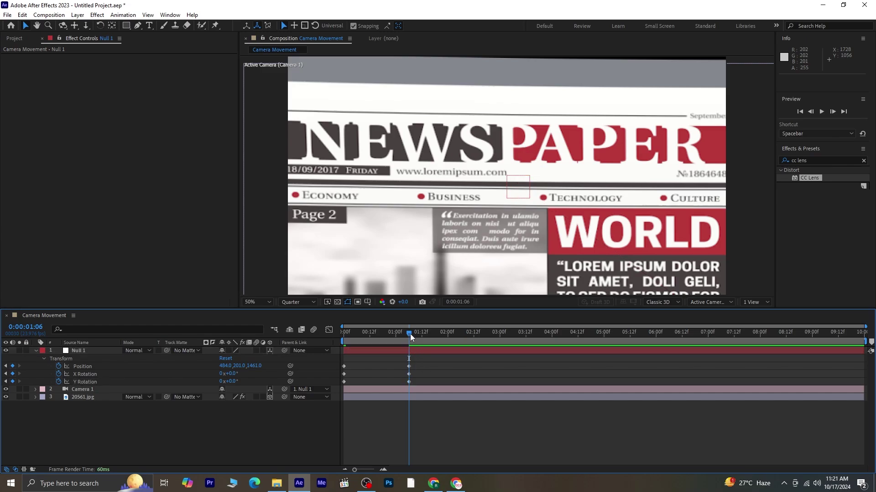
# Step: Preview the camera move onto the newspaper headline from the start of the timeline
pyautogui.press('Home')
pyautogui.press('space')
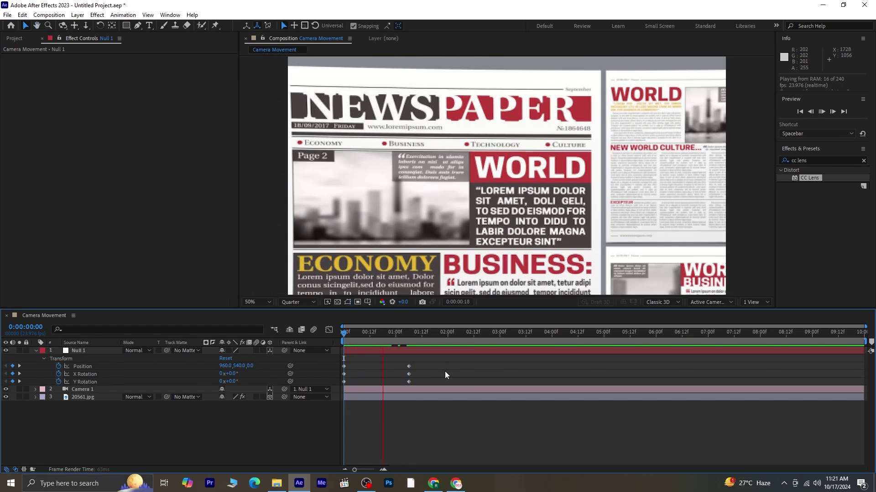
pyautogui.press('space')
pyautogui.press('space')
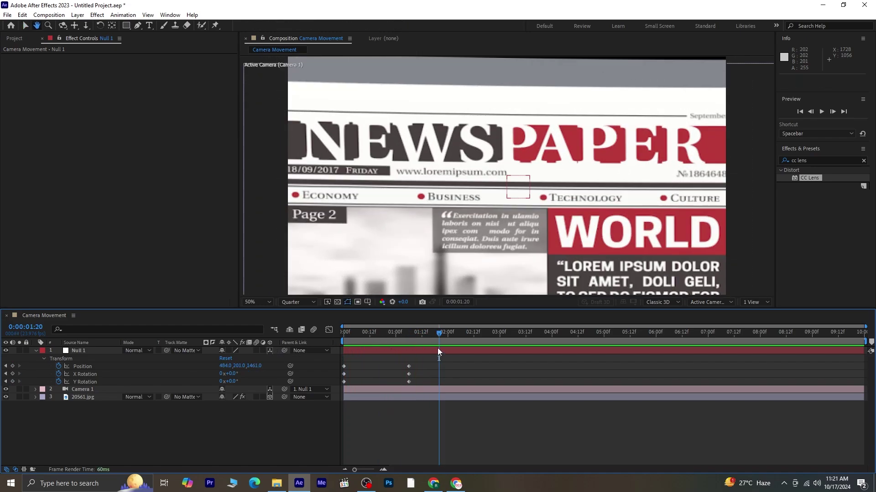
pyautogui.press('space')
# Step: Apply Easy Ease to all of the null's keyframes and shape the speed graph into a fast start with a long slowdown
pyautogui.moveTo(420, 360); pyautogui.dragTo(331, 389)
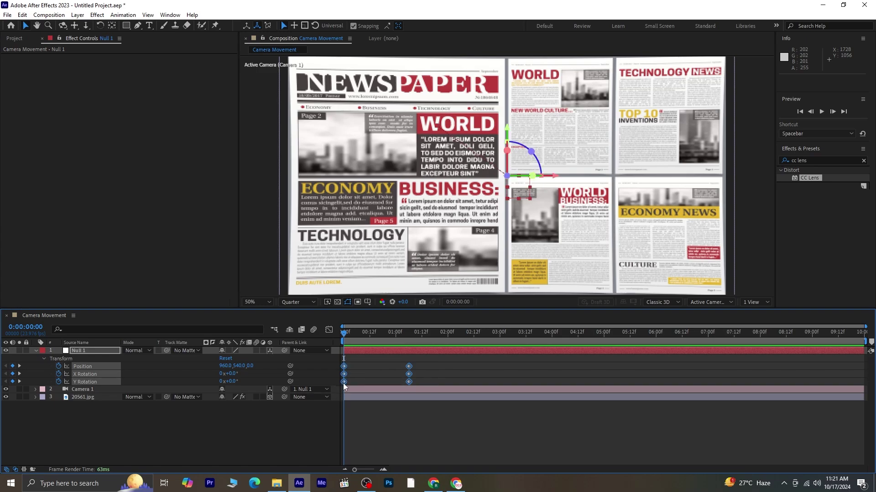
pyautogui.click(329, 330)
pyautogui.moveTo(337, 449); pyautogui.dragTo(348, 441)
pyautogui.moveTo(428, 434); pyautogui.dragTo(389, 442)
# Step: Preview the eased headline move and return from the speed graph to the keyframe view
pyautogui.press('space')
pyautogui.press('space')
pyautogui.press('space')
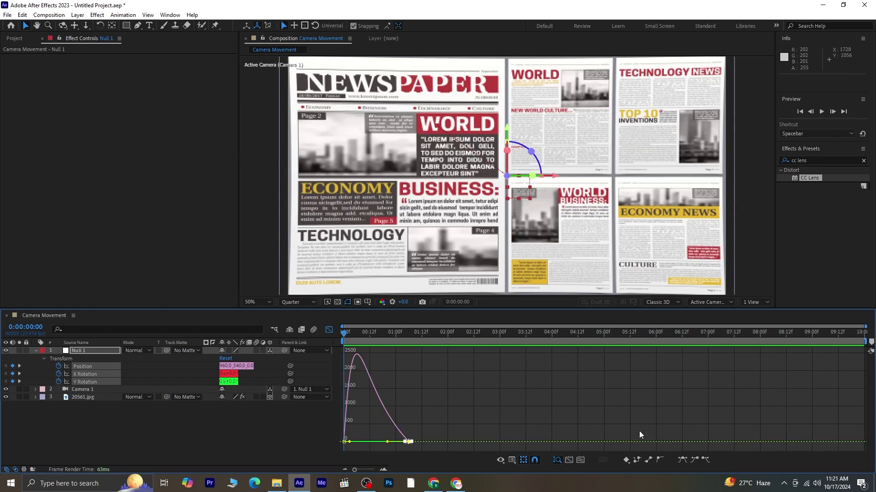
pyautogui.press('space')
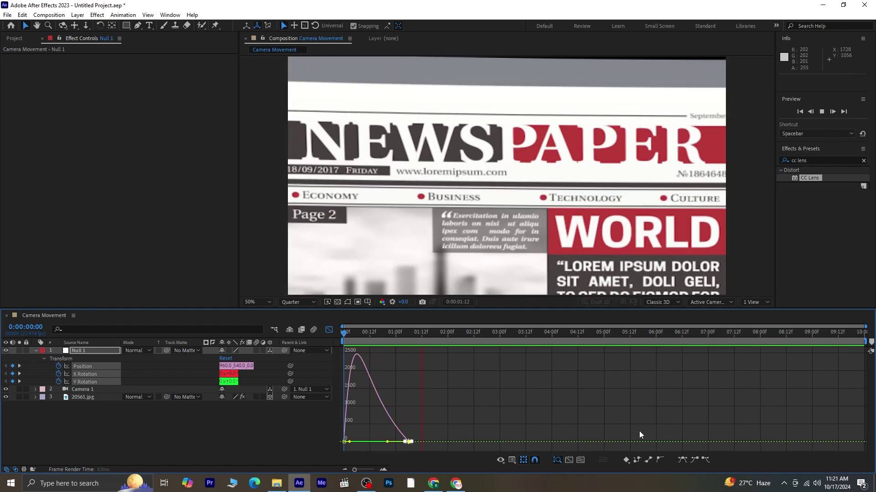
pyautogui.press('Home')
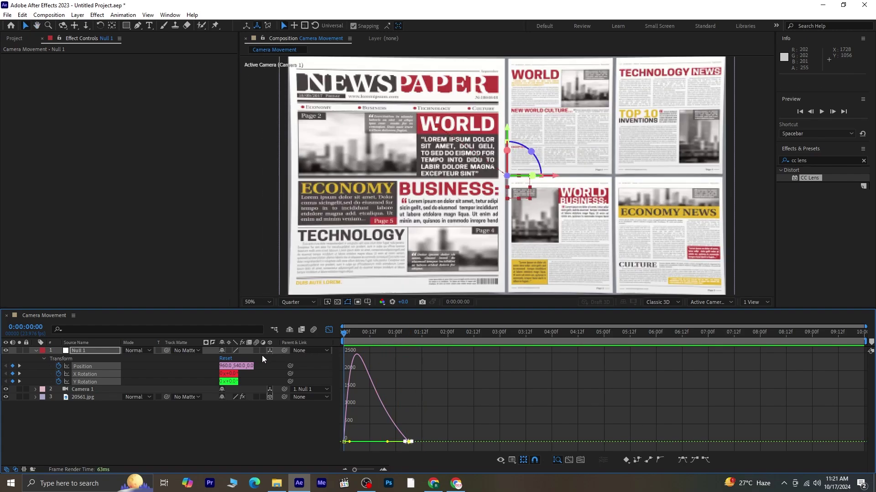
pyautogui.click(328, 330)
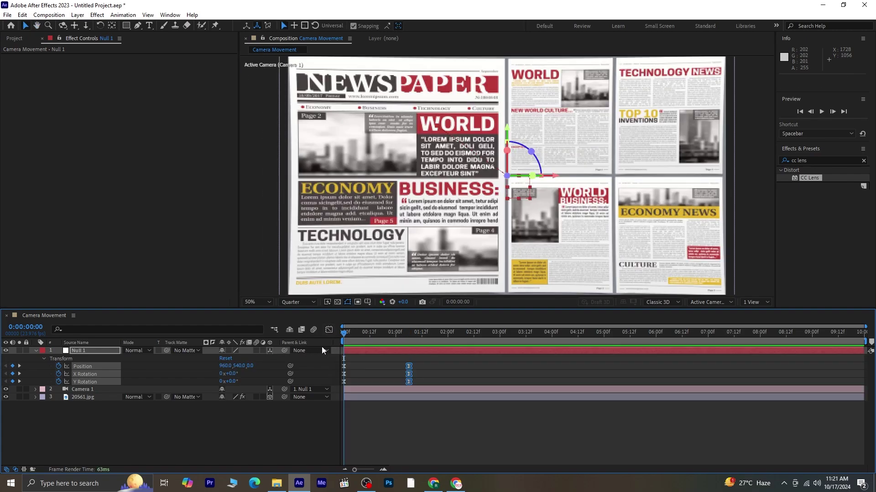
pyautogui.click(300, 425)
# Step: Add a second null object, make it a 3D layer, parent Null 1 to it and set the current time to 0:00:01:03
pyautogui.moveTo(347, 334); pyautogui.dragTo(408, 355)
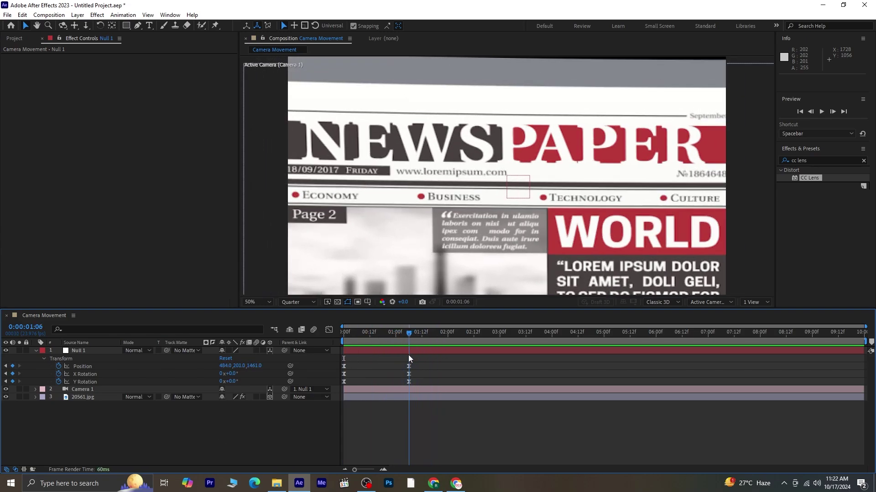
pyautogui.rightClick(260, 421)
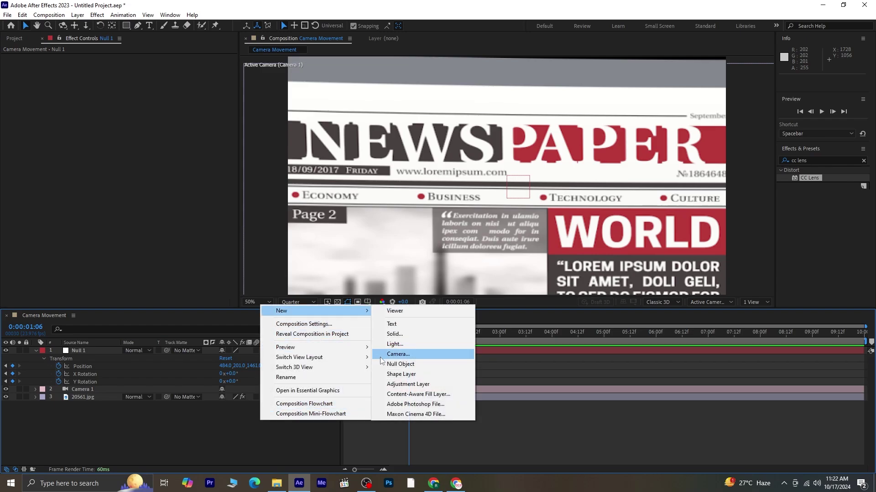
pyautogui.click(395, 364)
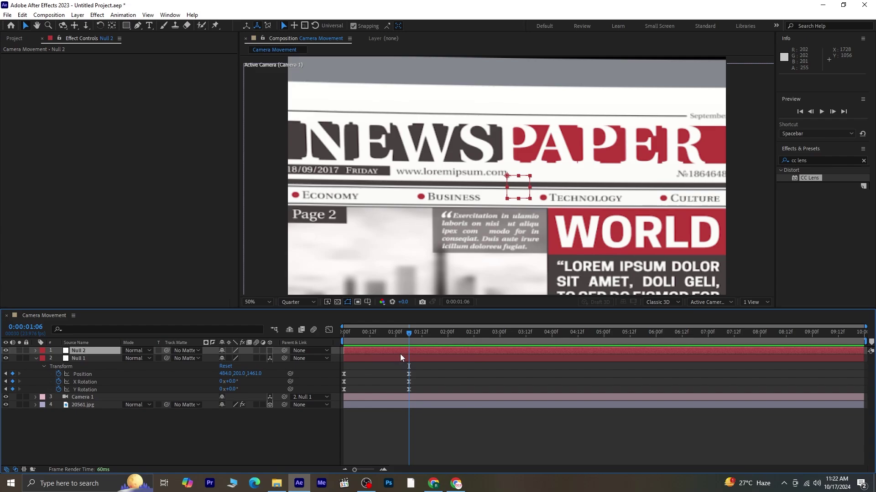
pyautogui.moveTo(410, 333); pyautogui.dragTo(403, 335)
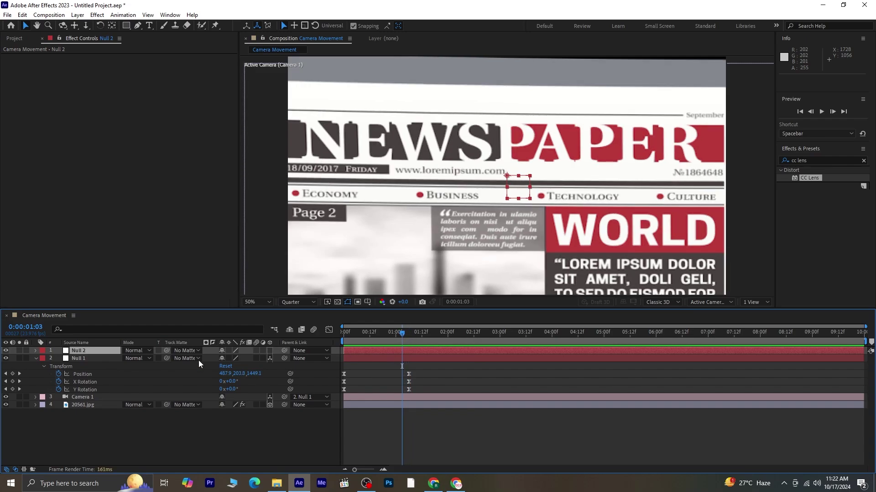
pyautogui.click(270, 350)
pyautogui.moveTo(285, 359); pyautogui.dragTo(79, 351)
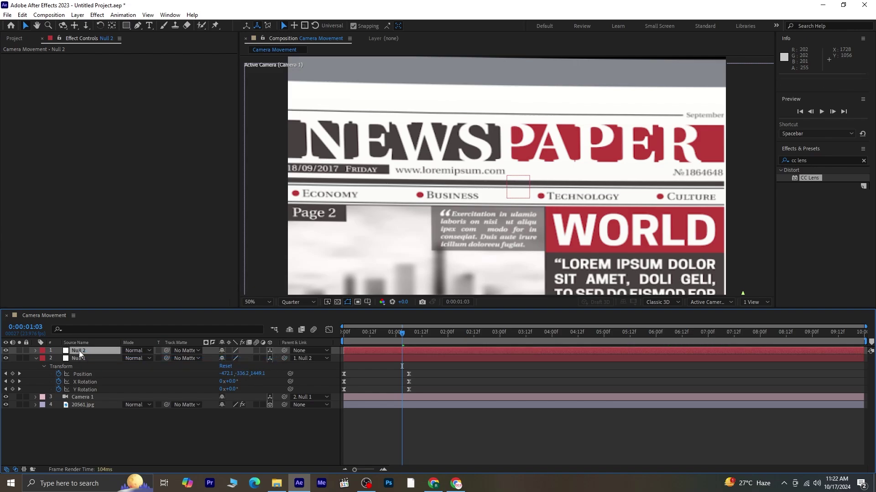
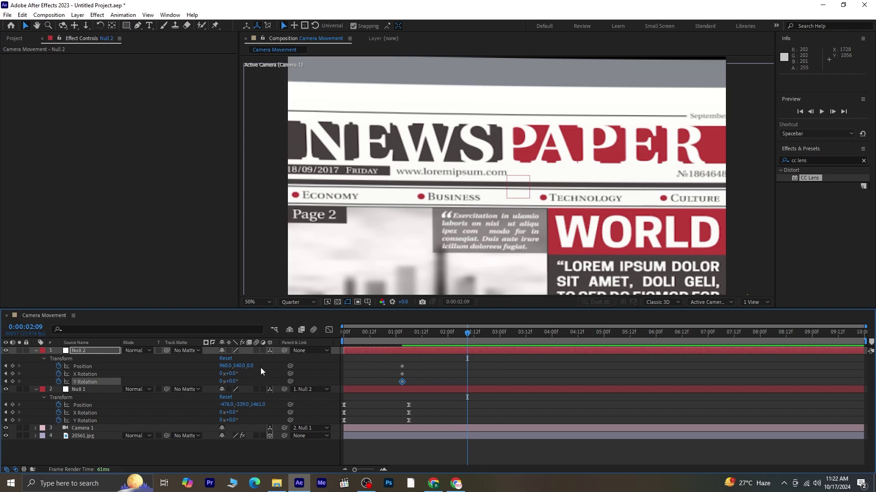
# Step: At 0:00:02:09, keyframe Null 2's Position at about 1051, 1028, -324 to frame the Economy and Business sections
pyautogui.moveTo(242, 365); pyautogui.dragTo(472, 366)
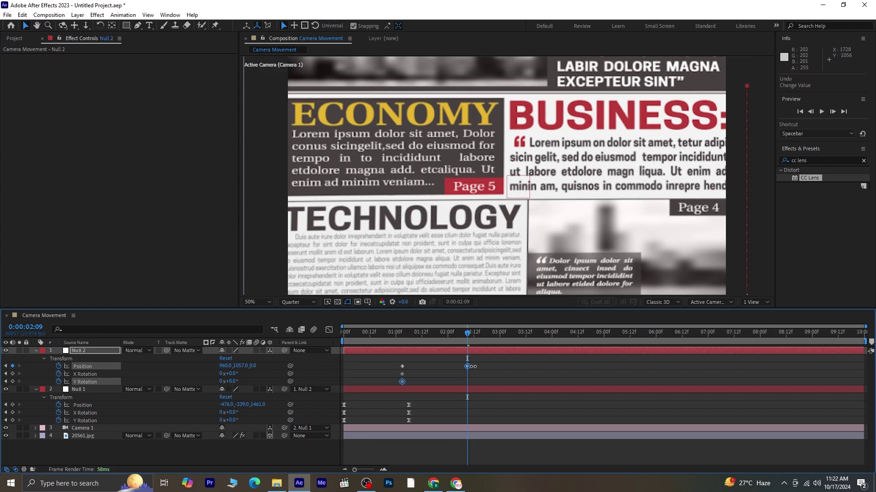
pyautogui.hotkey('ctrl', 'z')
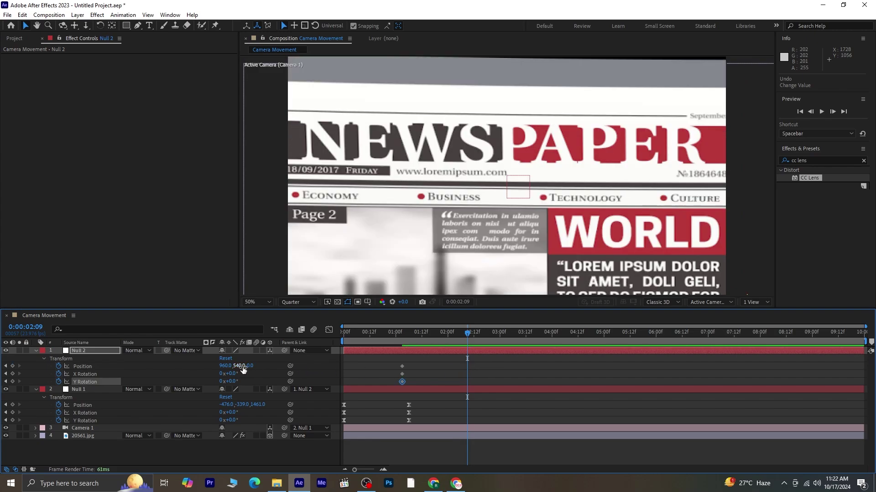
pyautogui.moveTo(243, 369); pyautogui.dragTo(477, 356)
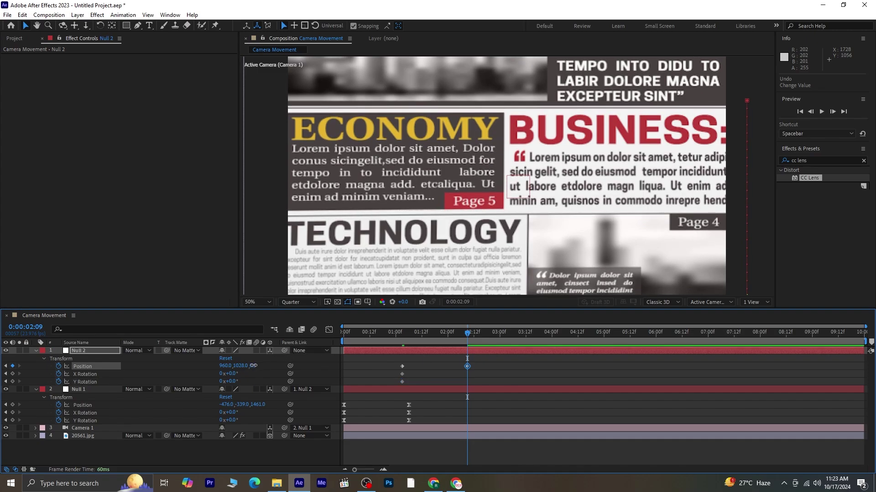
pyautogui.moveTo(253, 366); pyautogui.dragTo(126, 385)
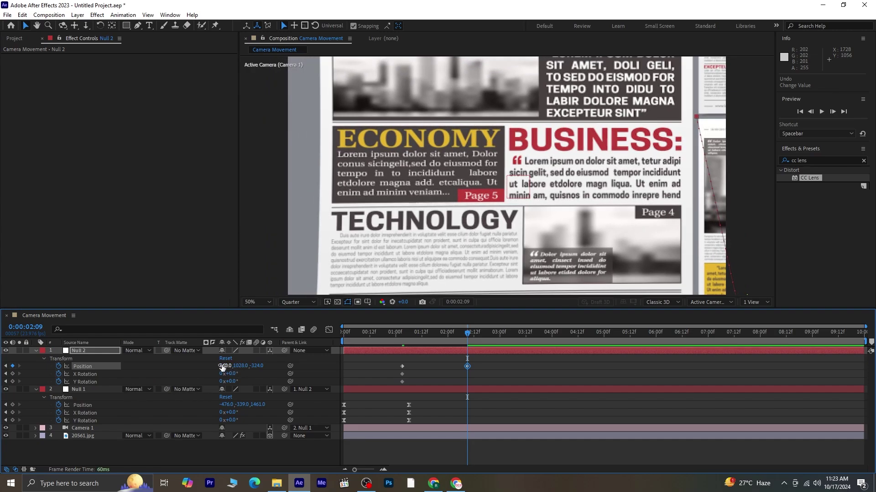
pyautogui.moveTo(224, 366); pyautogui.dragTo(261, 366)
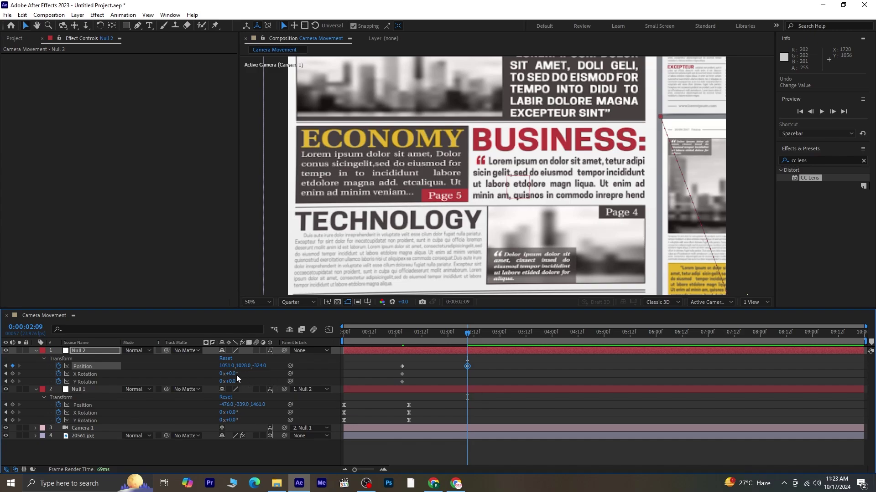
# Step: At 0:00:02:09, keyframe Null 2's X Rotation at 10° and its current Y Rotation, adjusting Position to about 1083, 1089, -324
pyautogui.moveTo(233, 373); pyautogui.dragTo(239, 373)
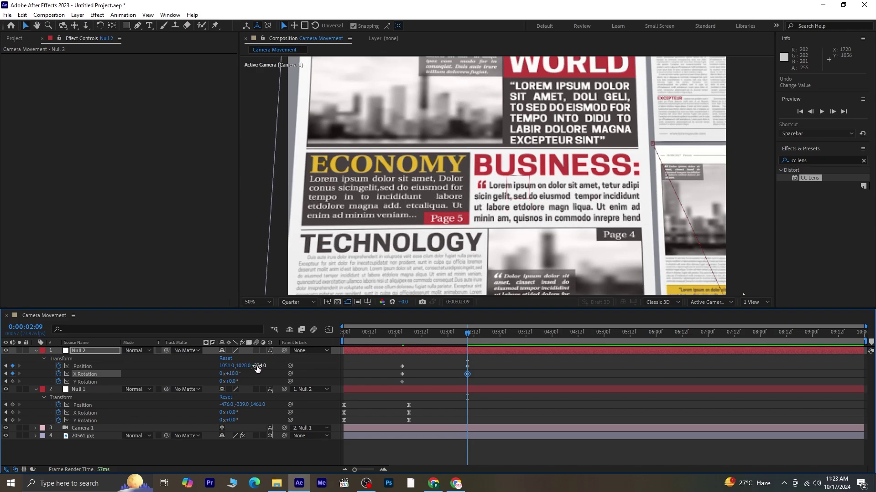
pyautogui.moveTo(244, 369); pyautogui.dragTo(286, 353)
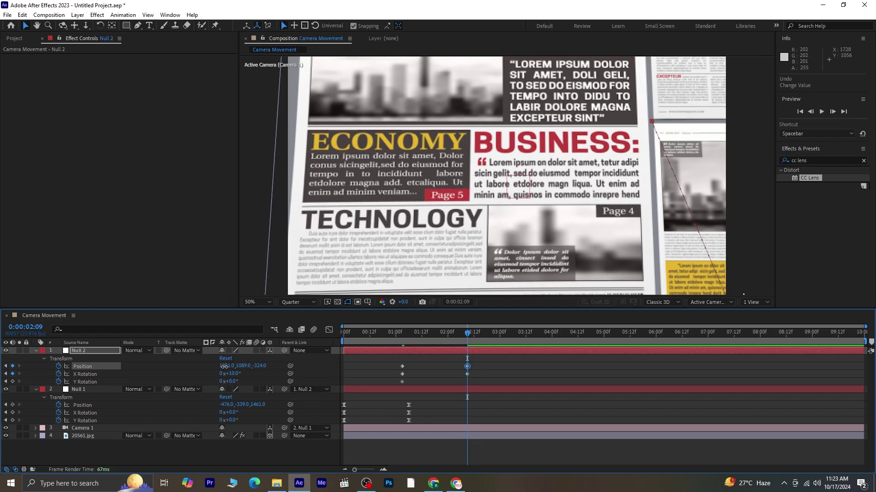
pyautogui.moveTo(223, 366); pyautogui.dragTo(234, 363)
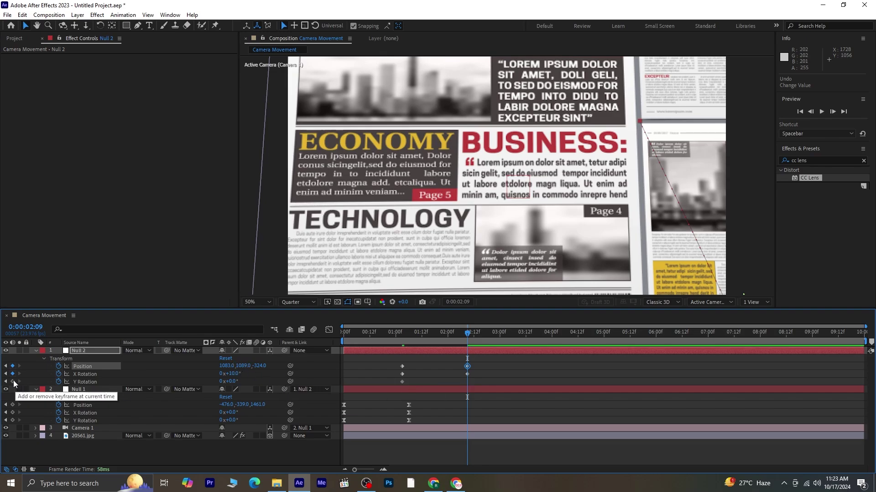
pyautogui.click(13, 381)
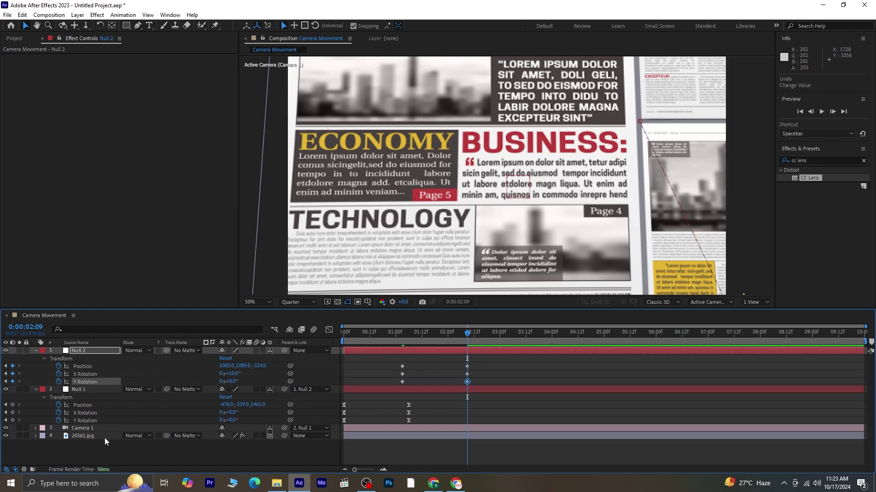
# Step: Apply Easy Ease to all of Null 2's keyframes and shift them one frame earlier, so the first ones sit at 0:00:01:02
pyautogui.click(194, 463)
pyautogui.moveTo(480, 361); pyautogui.dragTo(401, 368)
pyautogui.press('F9')
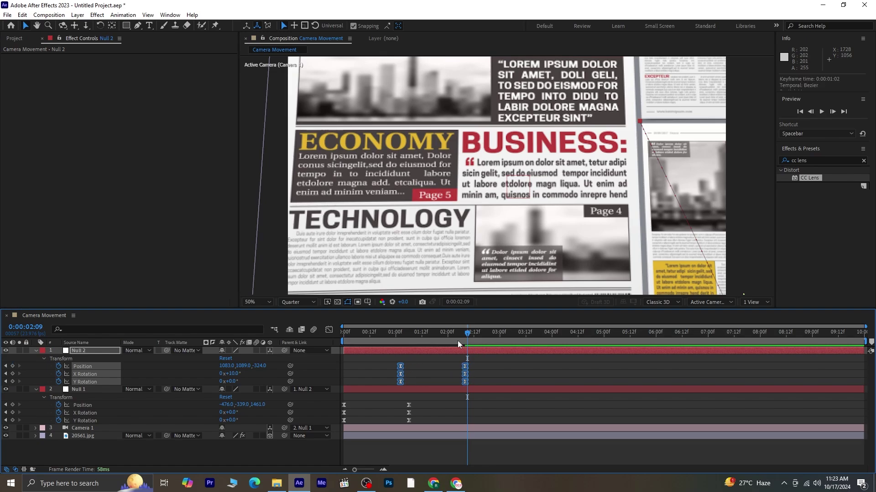
# Step: Shape Null 2's speed graph to build gradually and peak late, with an incoming influence of about 19% on the last keyframes
pyautogui.click(329, 330)
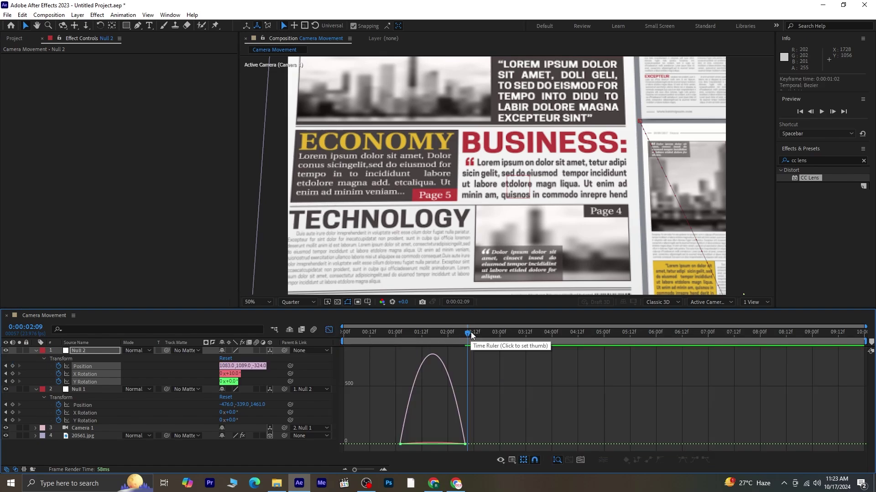
pyautogui.moveTo(513, 345); pyautogui.dragTo(427, 370)
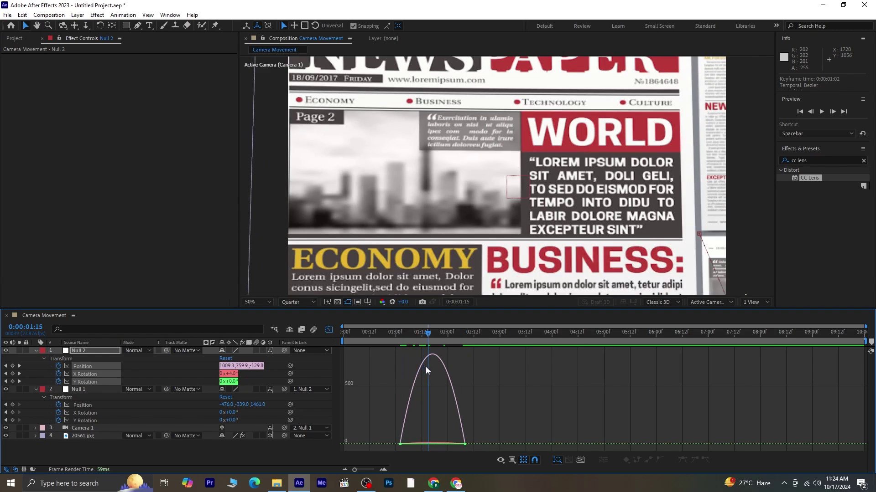
pyautogui.moveTo(446, 448); pyautogui.dragTo(459, 442)
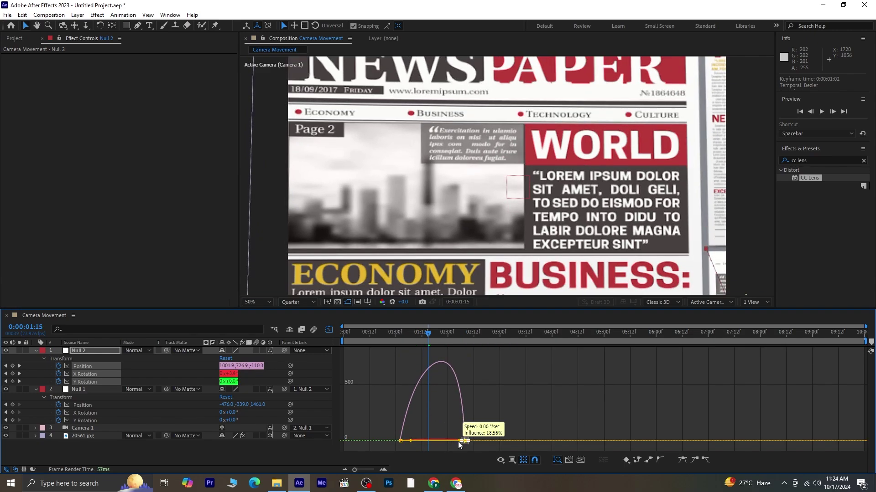
pyautogui.moveTo(391, 434); pyautogui.dragTo(416, 441)
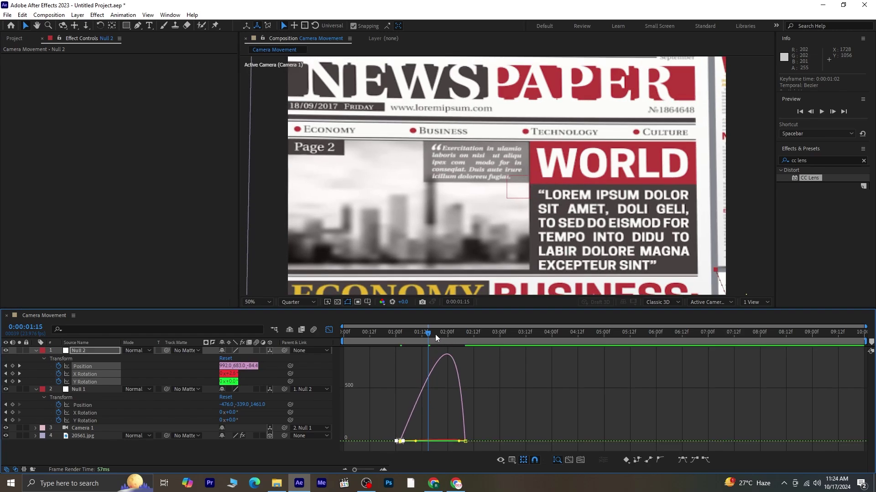
# Step: Preview the second camera move from 0:00:00:19 and return to the keyframe view
pyautogui.moveTo(431, 335); pyautogui.dragTo(385, 342)
pyautogui.press('space')
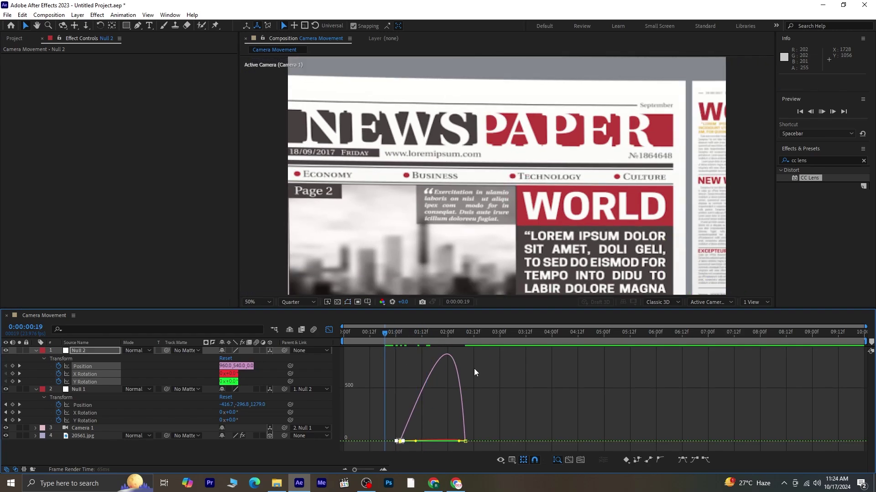
pyautogui.press('space')
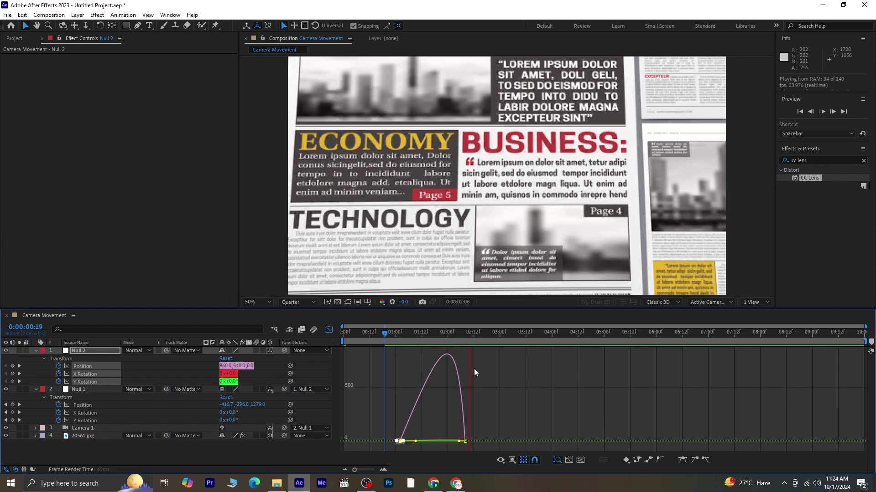
pyautogui.click(329, 330)
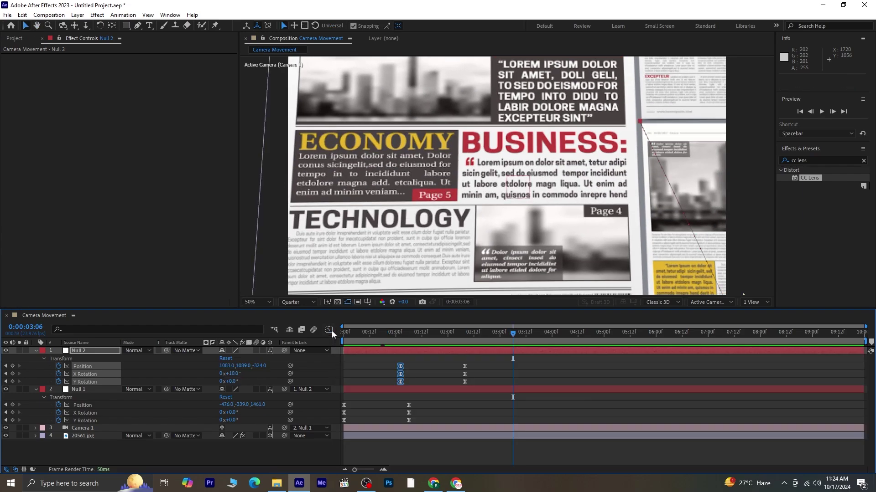
# Step: Collapse Null 1's properties and add a third null object with the current time at 0:00:02:04
pyautogui.moveTo(513, 336); pyautogui.dragTo(456, 346)
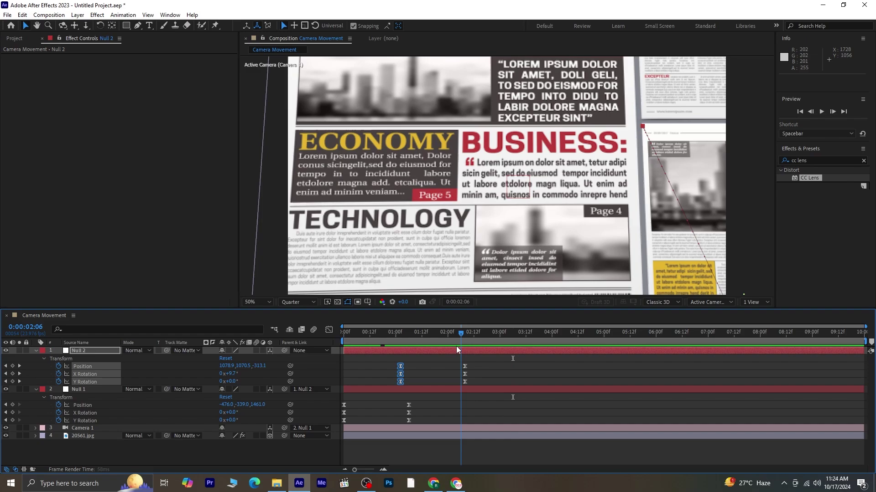
pyautogui.click(36, 390)
pyautogui.click(116, 417)
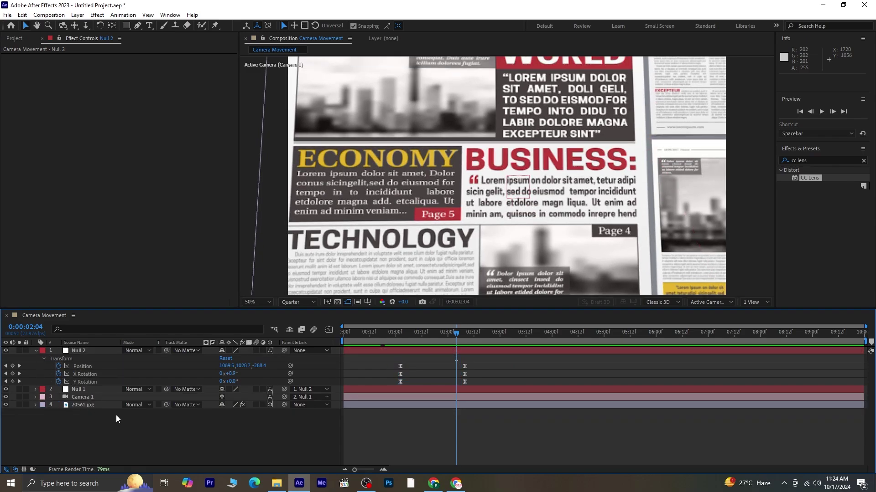
pyautogui.rightClick(137, 428)
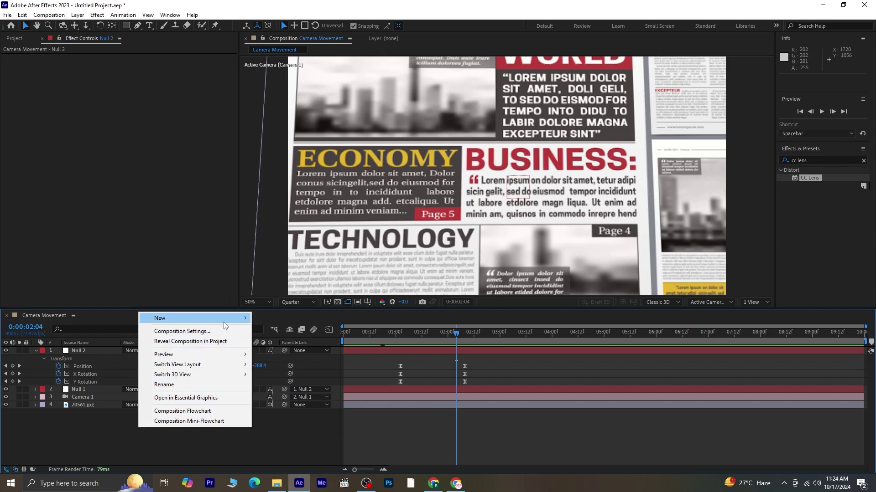
pyautogui.moveTo(234, 324)
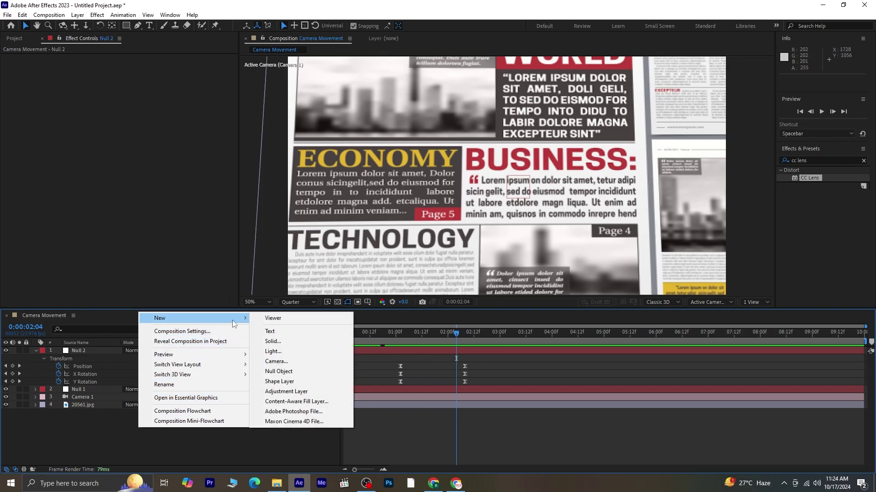
pyautogui.click(338, 371)
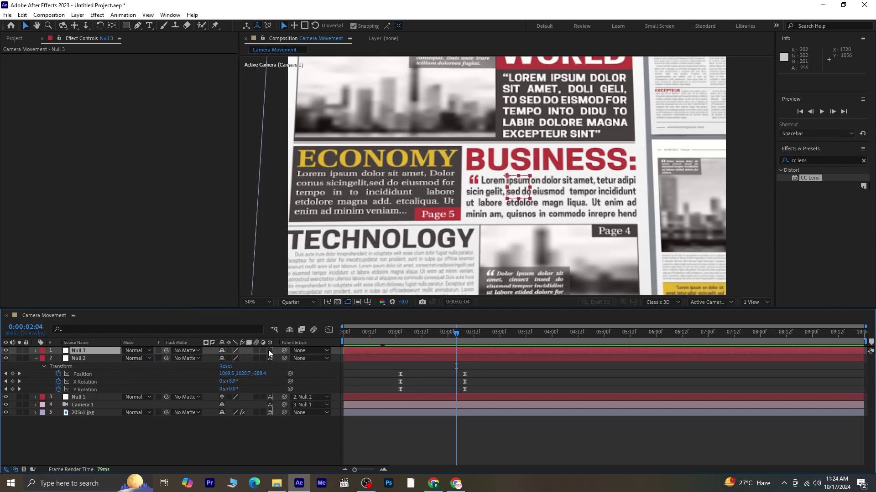
# Step: Turn Null 3 into a 3D layer and parent Null 2 to it
pyautogui.click(269, 351)
pyautogui.moveTo(285, 359); pyautogui.dragTo(65, 352)
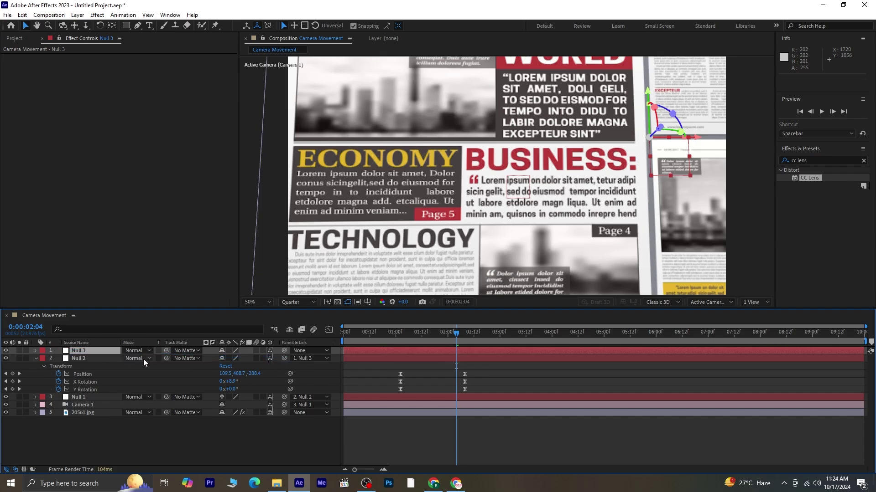
# Step: Keyframe Null 3's Position, X Rotation and Y Rotation at 0:00:02:04 and show only its keyframed properties
pyautogui.press('p')
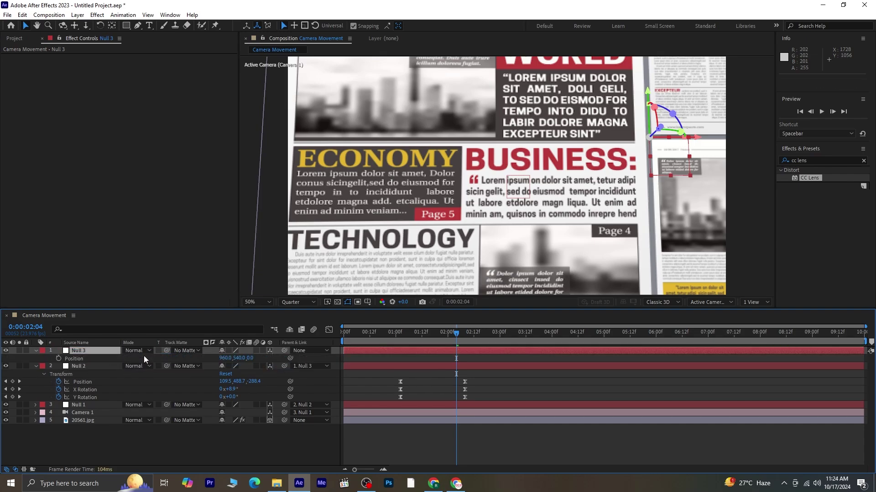
pyautogui.hotkey('shift', 'r')
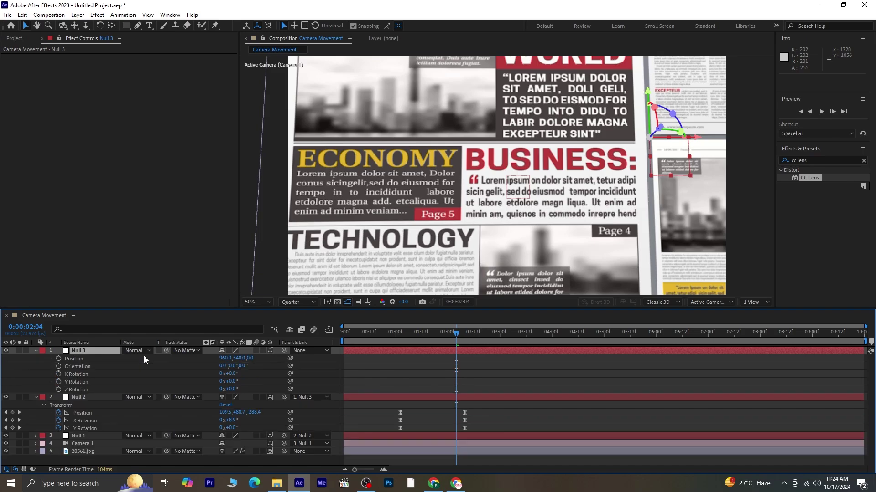
pyautogui.click(57, 358)
pyautogui.click(58, 374)
pyautogui.click(59, 382)
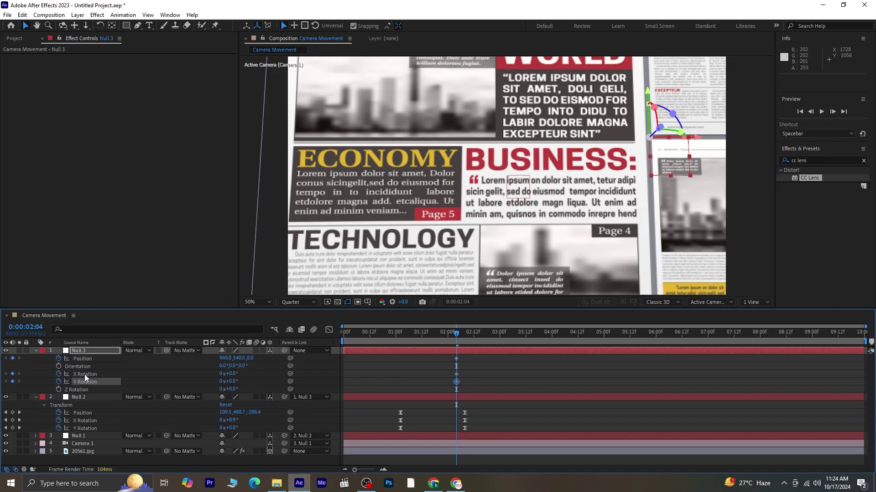
pyautogui.press('u')
pyautogui.press('u')
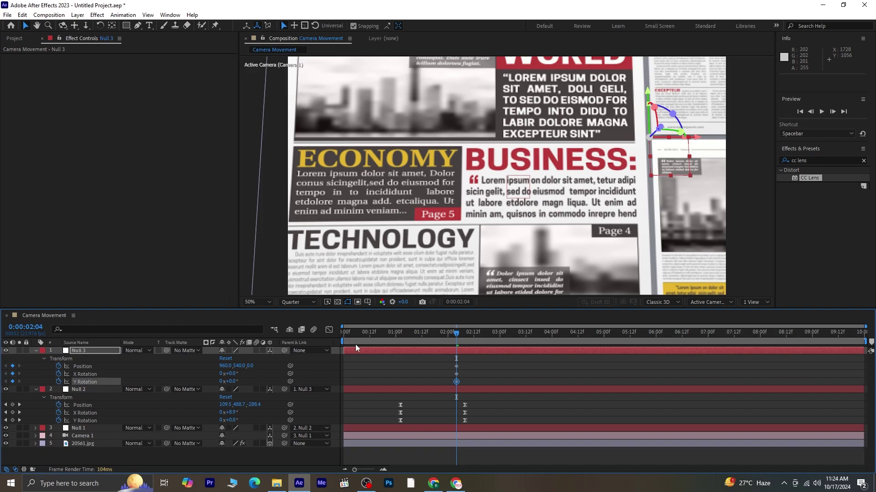
# Step: At 0:00:03:10, set Null 3's Position to about 1417, 641, -999 to pull the camera back and across the newspaper pages
pyautogui.hotkey('shift', 'pagedown')
pyautogui.hotkey('shift', 'pagedown')
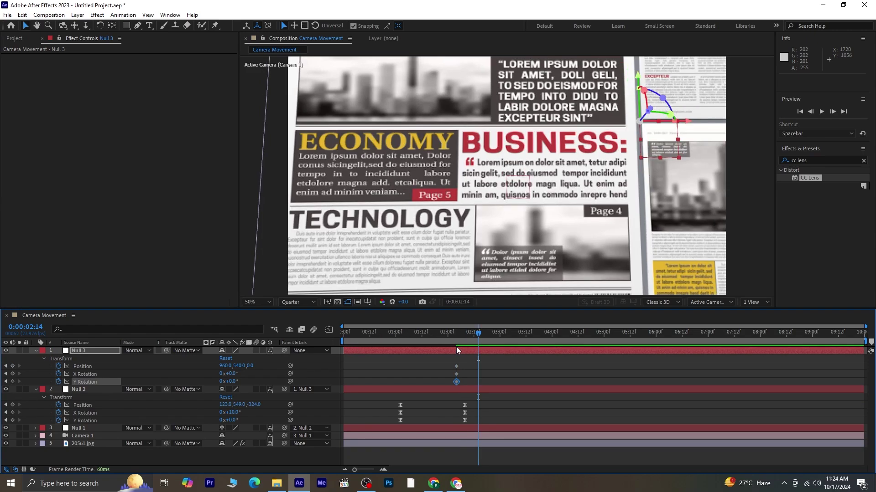
pyautogui.hotkey('shift', 'pagedown')
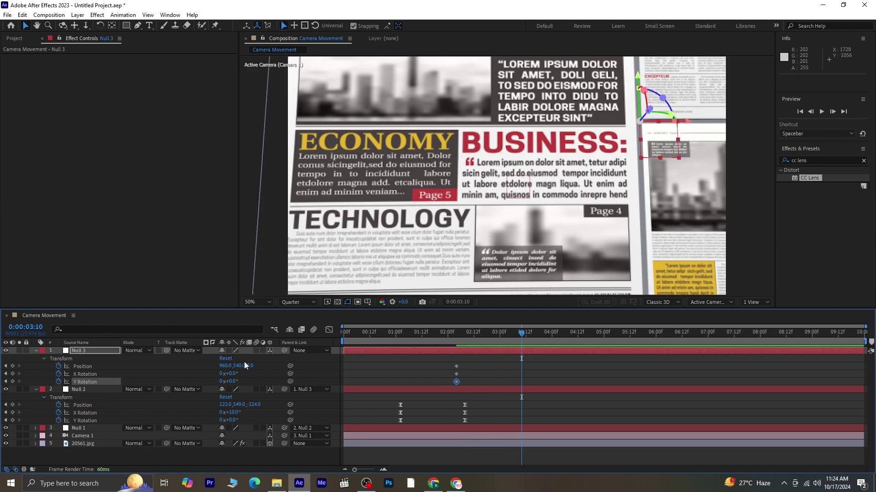
pyautogui.moveTo(249, 368); pyautogui.dragTo(18, 389)
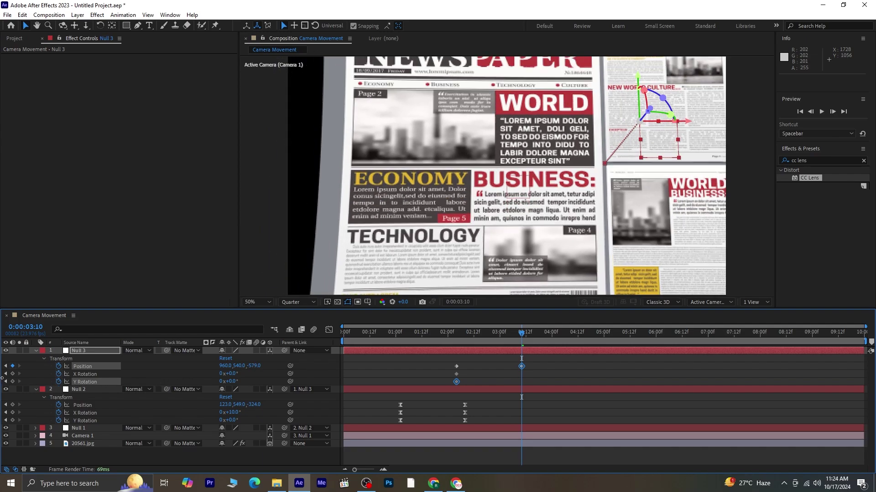
pyautogui.moveTo(255, 366); pyautogui.dragTo(120, 356)
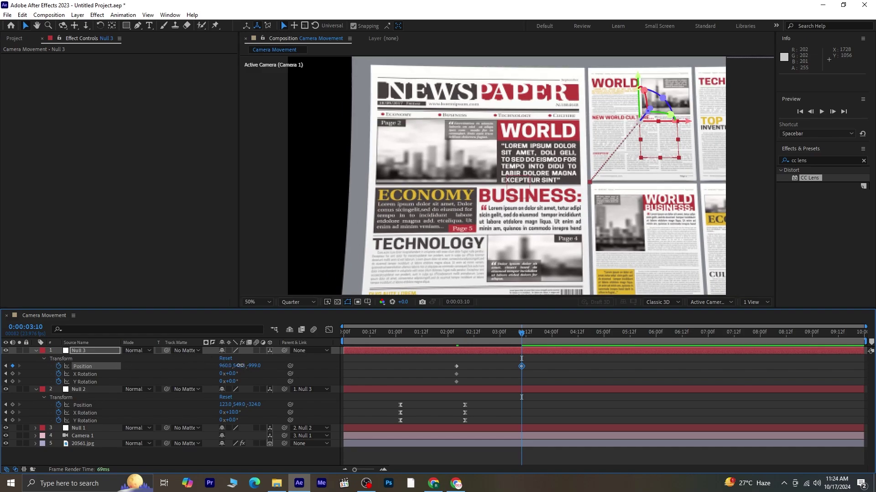
pyautogui.moveTo(239, 367); pyautogui.dragTo(287, 365)
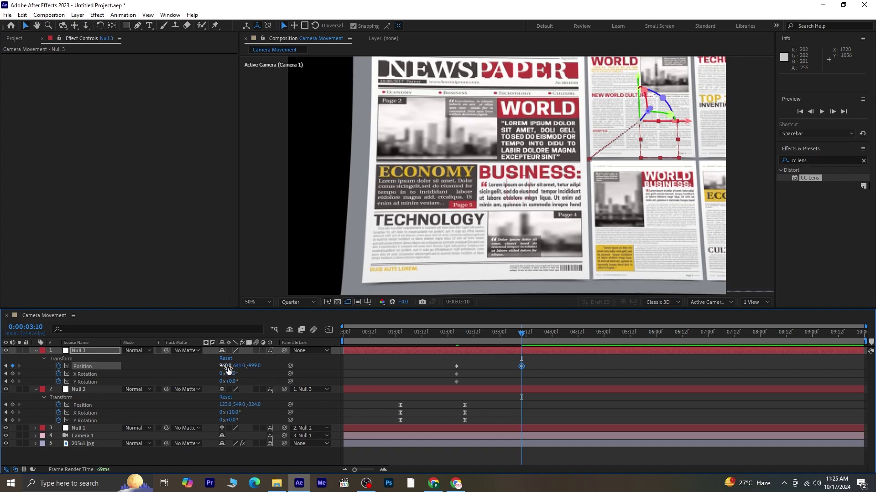
pyautogui.moveTo(228, 367); pyautogui.dragTo(432, 363)
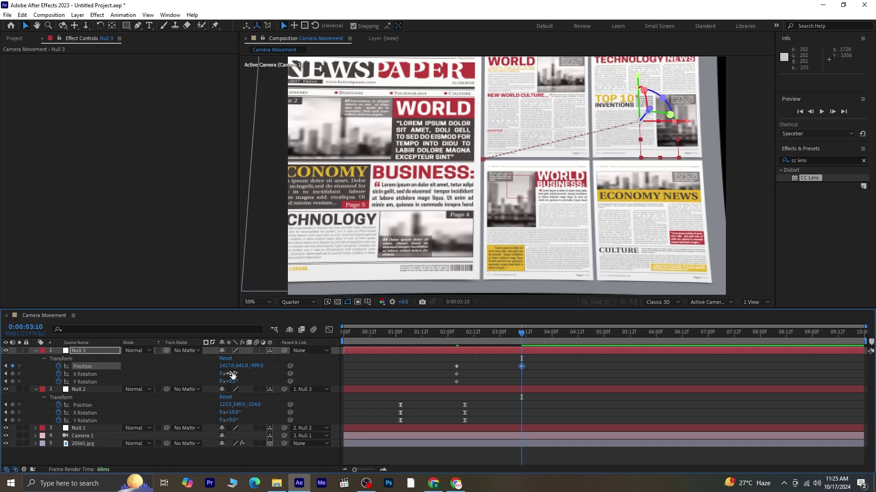
# Step: Set Null 3's X Rotation to -10° at 0:00:03:10
pyautogui.moveTo(232, 374); pyautogui.dragTo(229, 376)
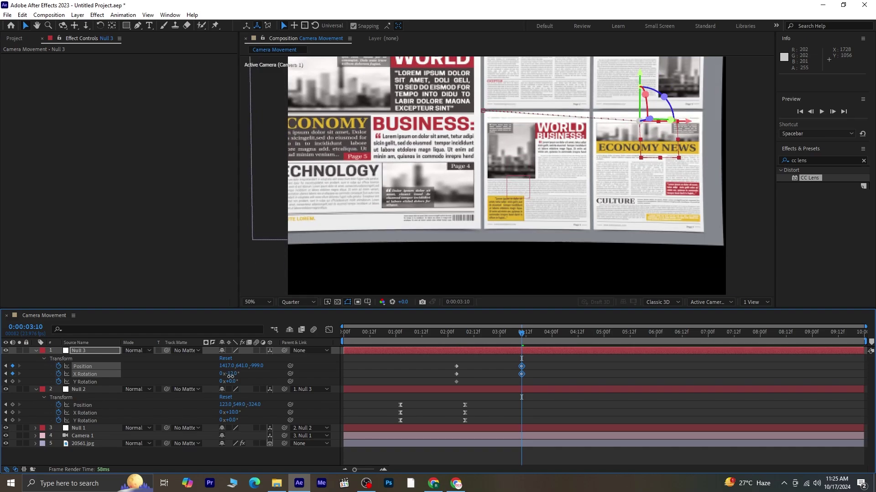
pyautogui.click(232, 374)
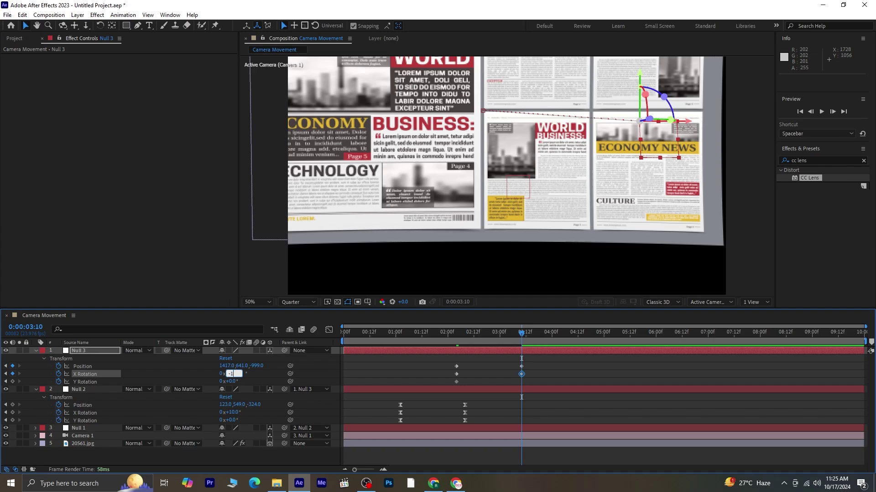
pyautogui.press('Return')
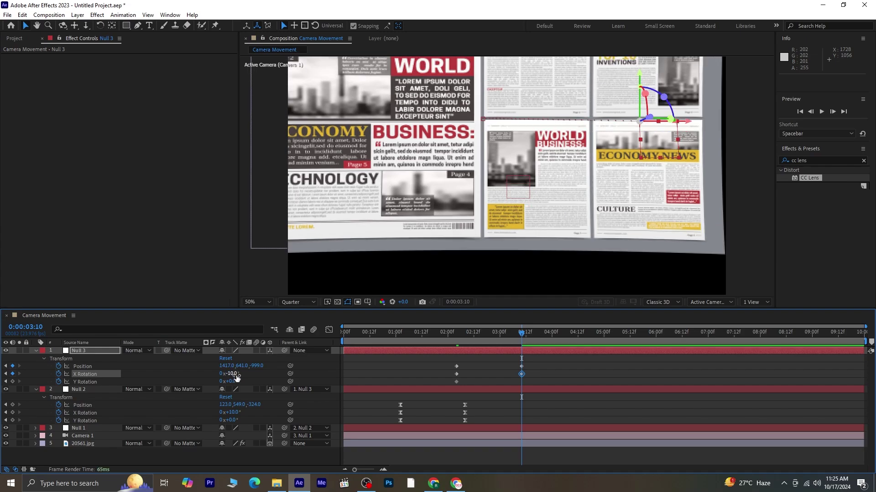
# Step: Move Null 3's Position at 0:00:03:10 to about 1830, 104, 429 to frame the Technology News page closely
pyautogui.moveTo(247, 367); pyautogui.dragTo(109, 372)
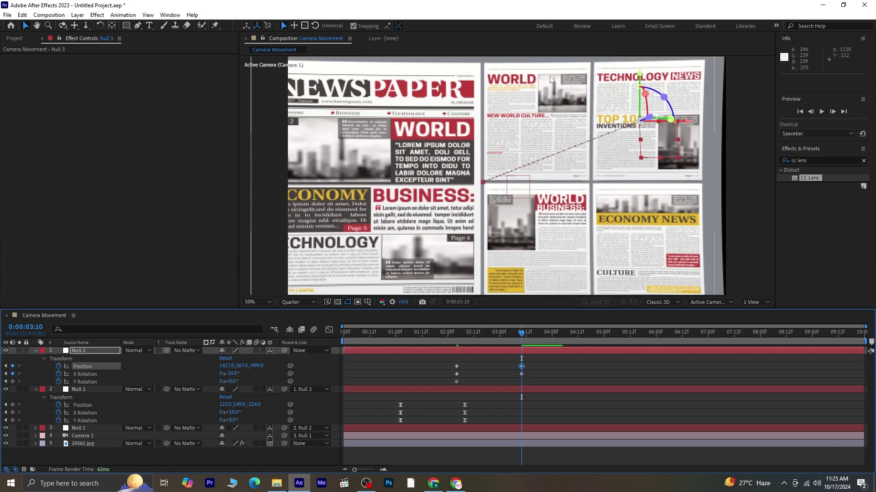
pyautogui.moveTo(257, 366); pyautogui.dragTo(866, 325)
pyautogui.hotkey('ctrl', 'z')
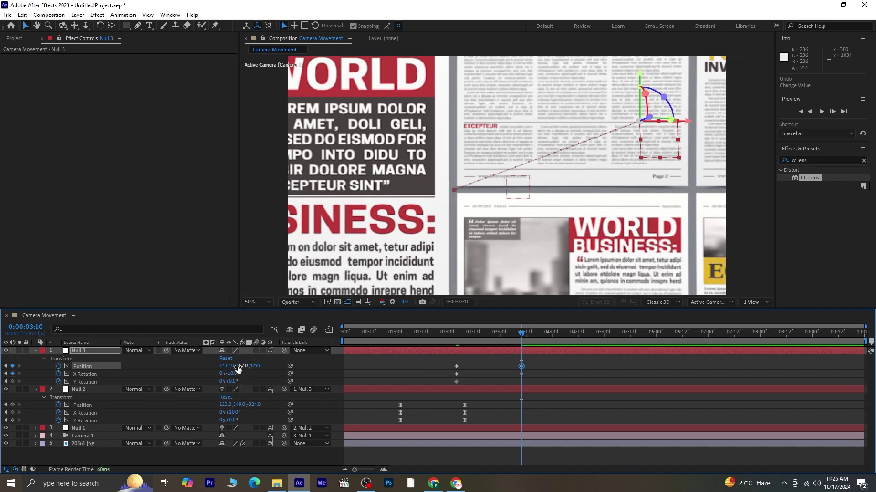
pyautogui.moveTo(227, 367); pyautogui.dragTo(420, 370)
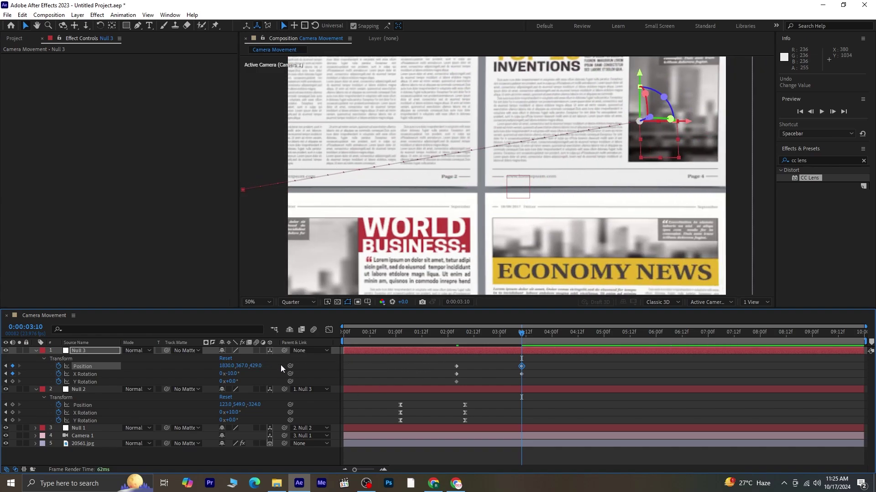
pyautogui.moveTo(241, 366); pyautogui.dragTo(106, 379)
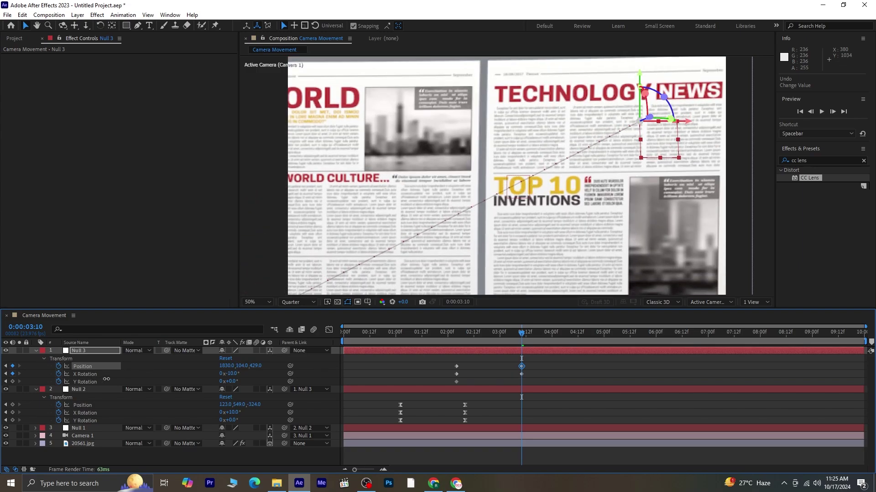
# Step: Add a Y Rotation keyframe to Null 3 at 0:00:03:10 and refine its Position to about 1870, 109, 544
pyautogui.click(13, 382)
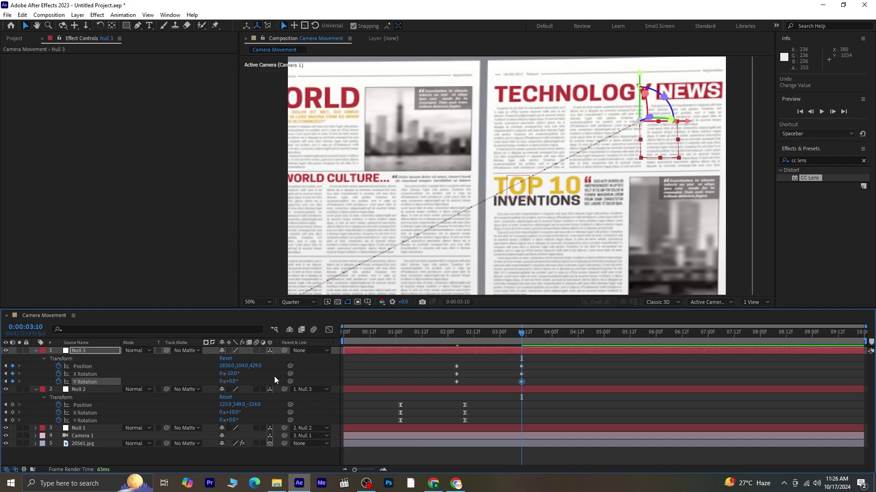
pyautogui.moveTo(251, 369); pyautogui.dragTo(301, 363)
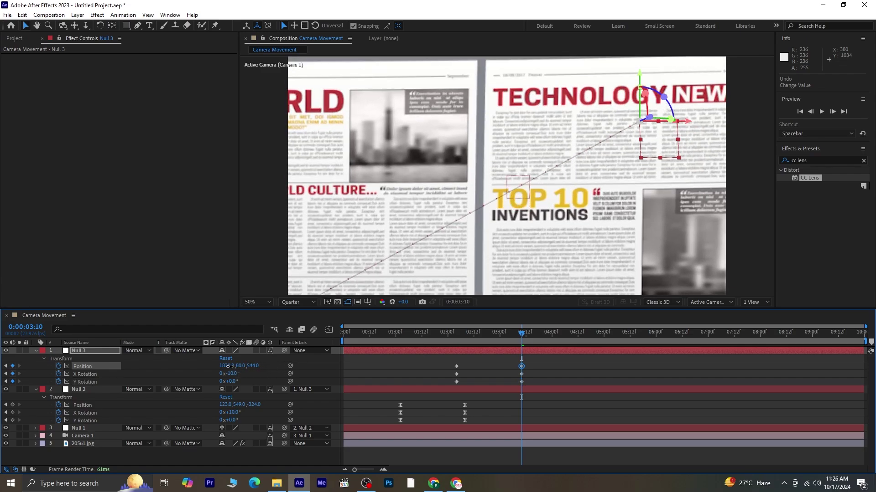
pyautogui.moveTo(241, 366)
pyautogui.mouseDown()
pyautogui.moveTo(223, 369)
pyautogui.moveTo(243, 366)
pyautogui.mouseUp()
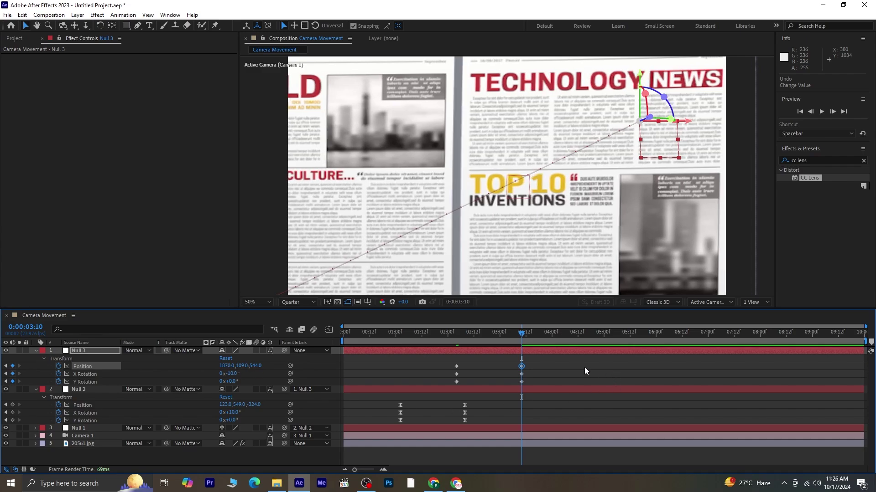
# Step: Apply Easy Ease to all of Null 3's keyframes and adjust the influence handles in their speed graph
pyautogui.moveTo(540, 364); pyautogui.dragTo(446, 379)
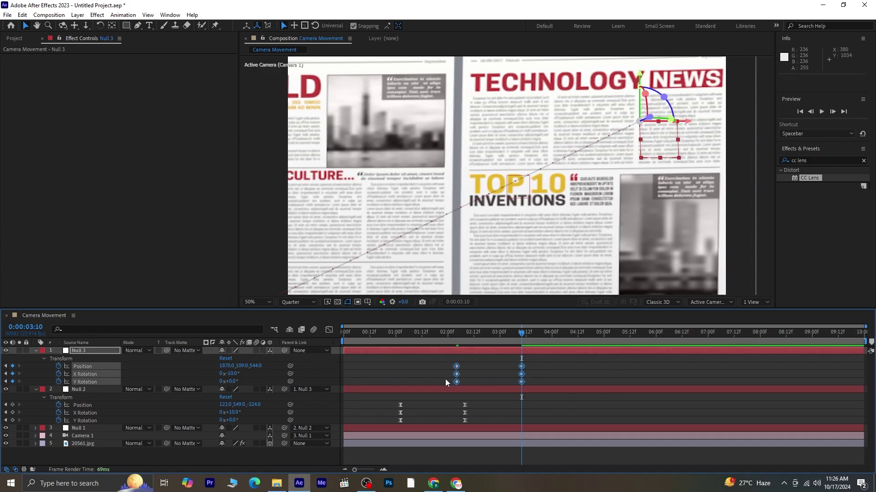
pyautogui.press('F9')
pyautogui.hotkey('shift', 'F3')
pyautogui.moveTo(484, 423); pyautogui.dragTo(471, 442)
pyautogui.moveTo(543, 417); pyautogui.dragTo(506, 441)
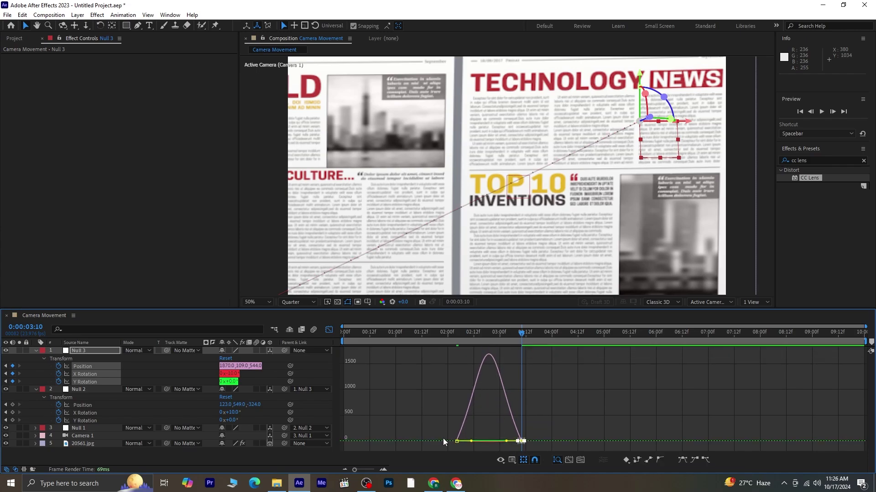
pyautogui.moveTo(444, 442); pyautogui.dragTo(474, 441)
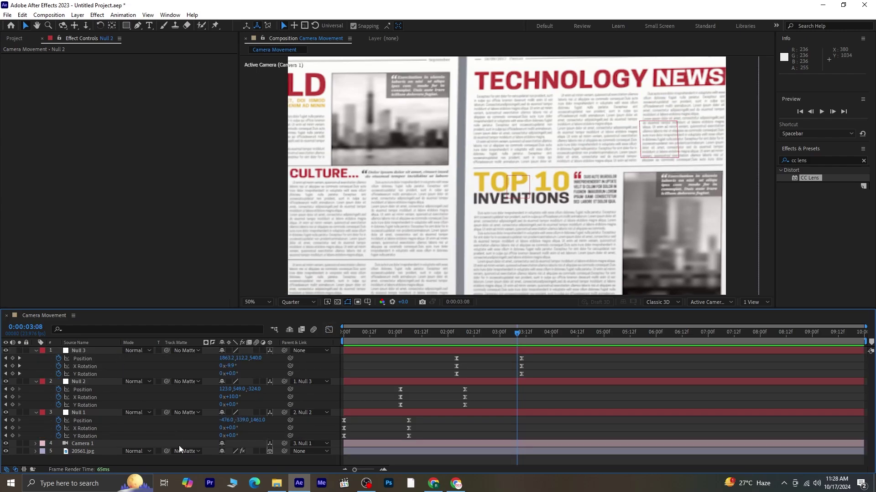
# Step: Add a fourth null object at 0:00:03:08 as a 3D layer and parent Null 3 to it
pyautogui.click(78, 14)
pyautogui.moveTo(90, 27)
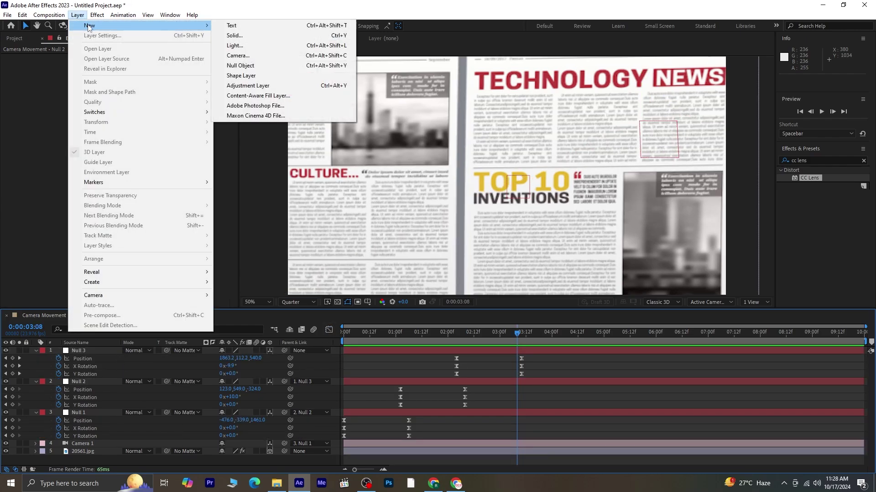
pyautogui.click(241, 65)
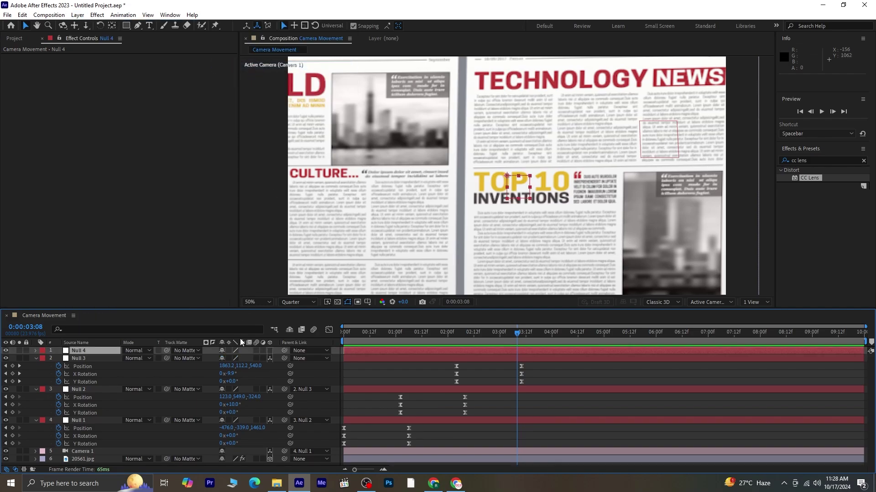
pyautogui.click(267, 350)
pyautogui.moveTo(283, 358); pyautogui.dragTo(75, 354)
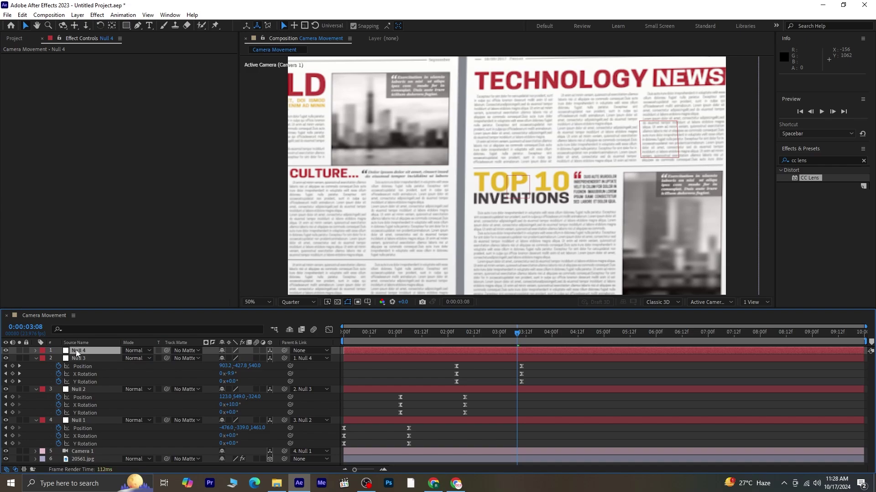
# Step: Keyframe Null 4's Position, X Rotation and Y Rotation at 0:00:03:08
pyautogui.press('p')
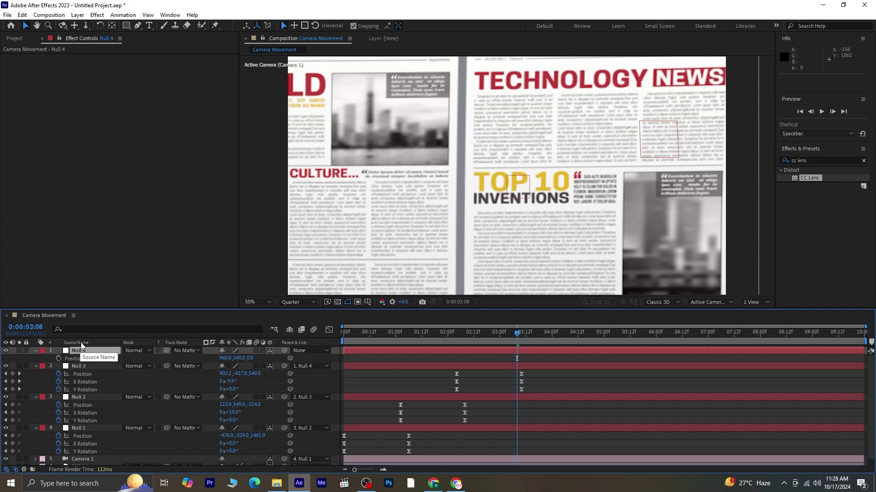
pyautogui.hotkey('shift', 'r')
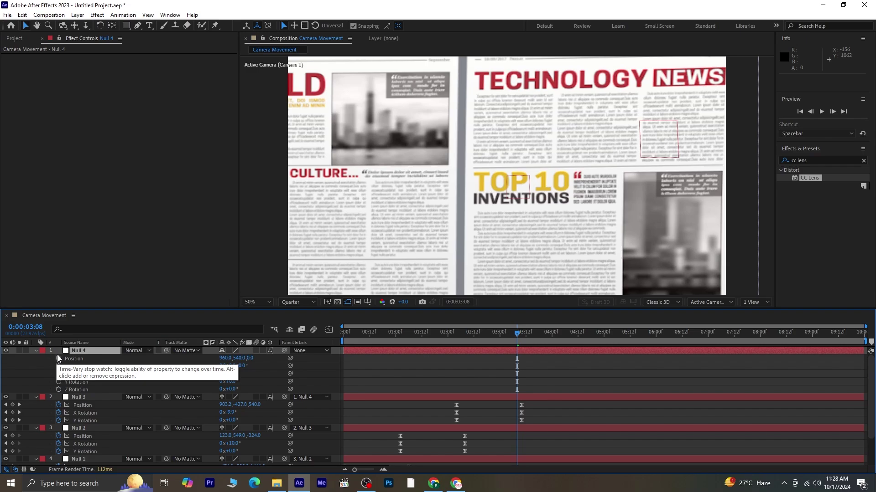
pyautogui.click(59, 358)
pyautogui.click(59, 374)
pyautogui.click(59, 382)
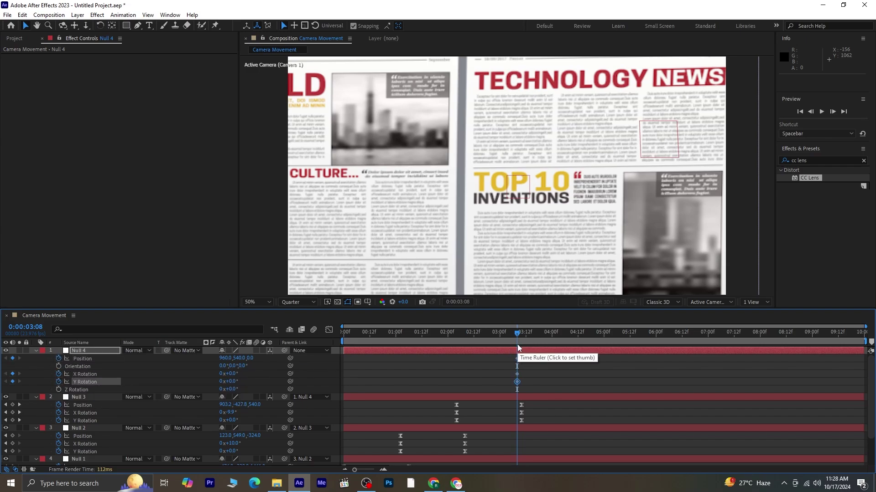
# Step: At 0:00:04:14, set Null 4's Position to about 879, 1085, -200 to frame the World Business and Economy News pages
pyautogui.press('space')
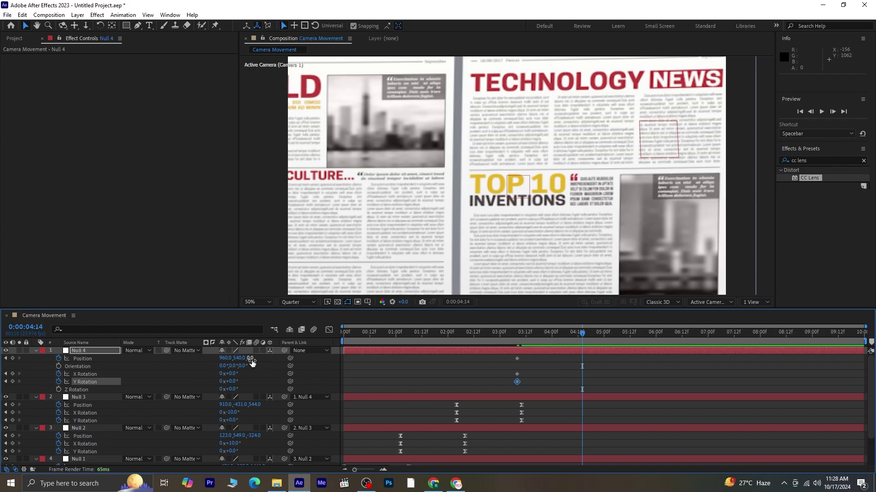
pyautogui.moveTo(251, 360); pyautogui.dragTo(396, 333)
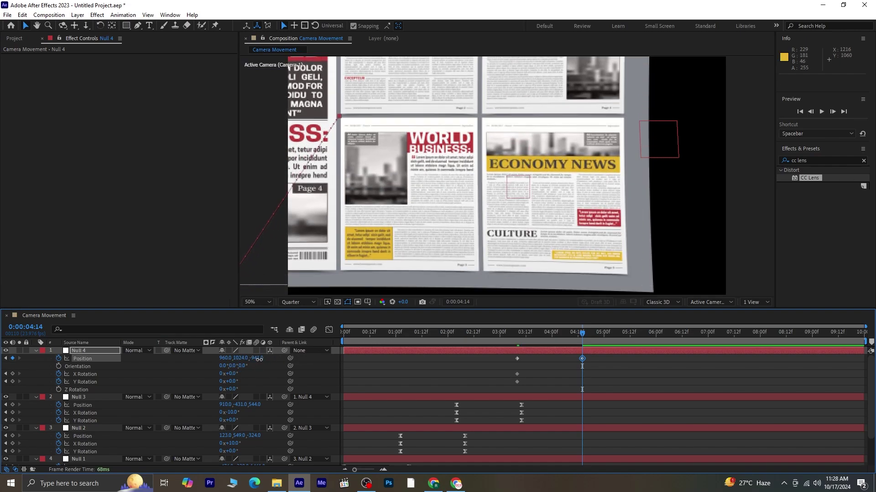
pyautogui.moveTo(258, 360); pyautogui.dragTo(177, 358)
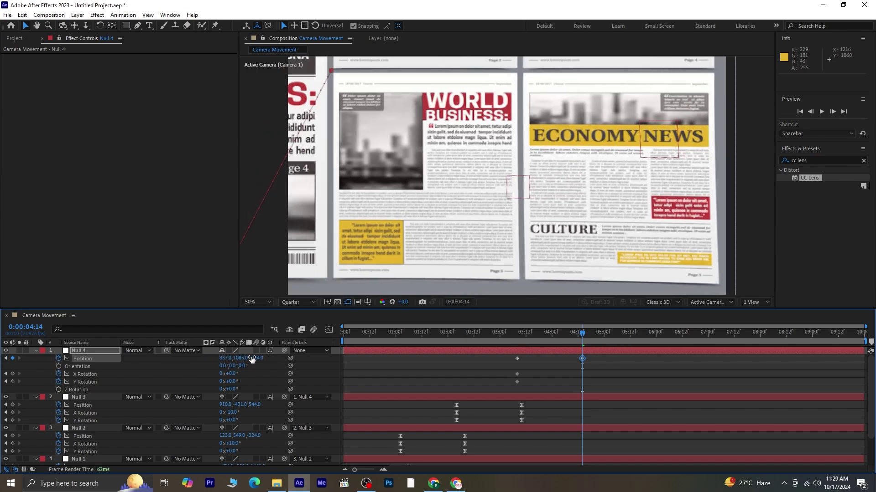
pyautogui.moveTo(252, 360); pyautogui.dragTo(295, 357)
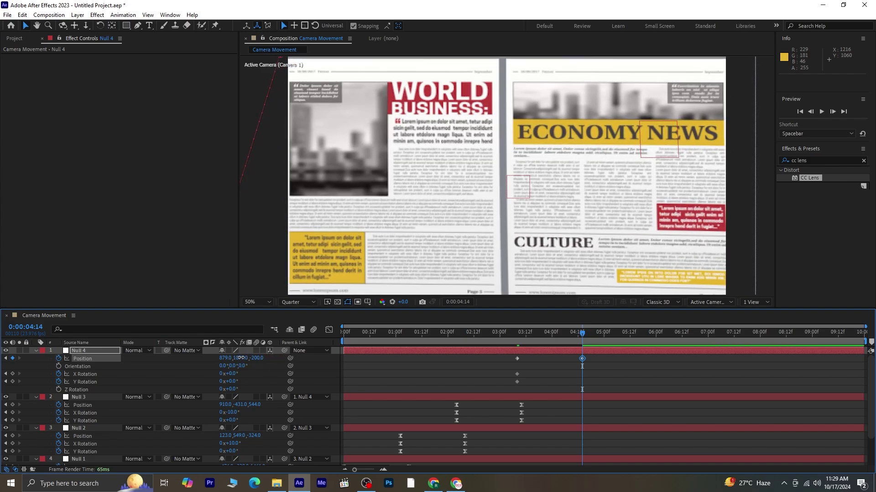
pyautogui.moveTo(241, 358); pyautogui.dragTo(245, 358)
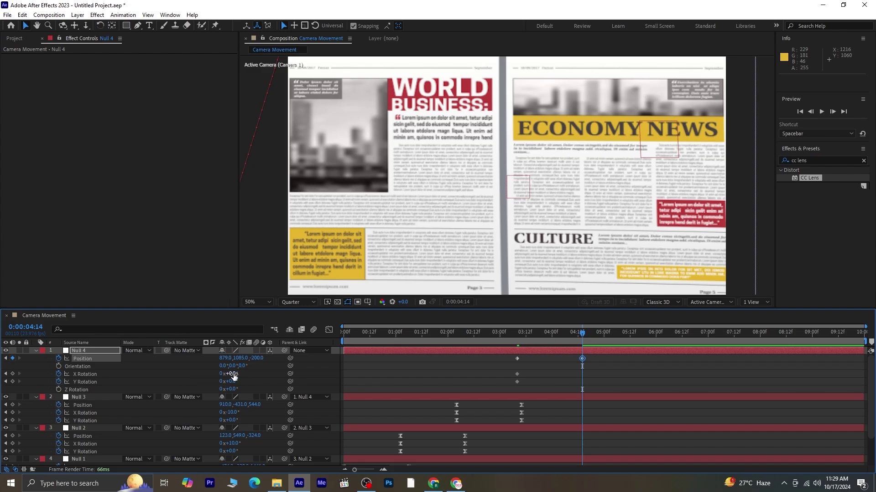
# Step: At 0:00:04:14, set Null 4's X Rotation to 12°, Y Rotation to -4° and Position to about 927, 1143, -180
pyautogui.moveTo(234, 374); pyautogui.dragTo(239, 374)
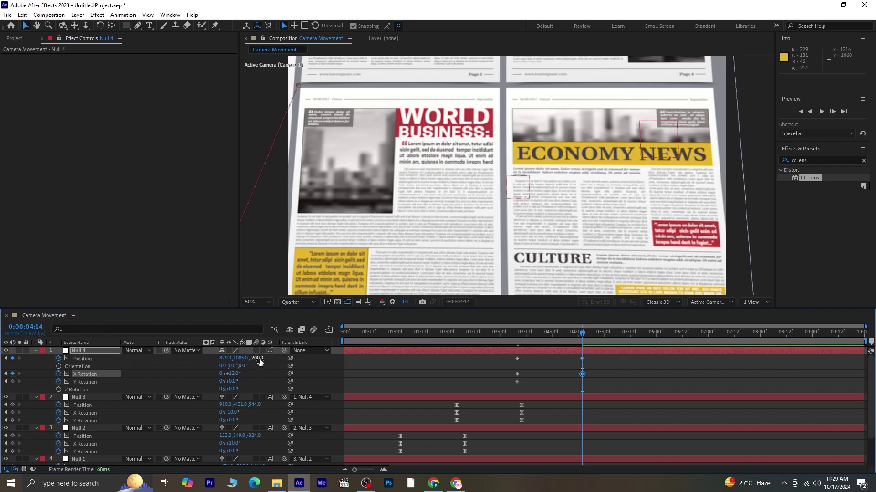
pyautogui.moveTo(240, 358)
pyautogui.mouseDown()
pyautogui.moveTo(290, 349)
pyautogui.moveTo(243, 362)
pyautogui.moveTo(251, 358)
pyautogui.moveTo(232, 385)
pyautogui.moveTo(228, 360)
pyautogui.moveTo(248, 359)
pyautogui.mouseUp()
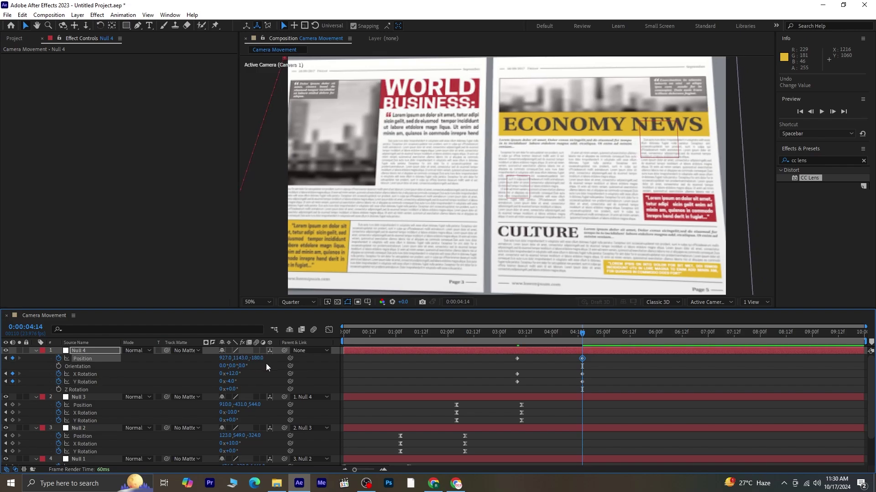
pyautogui.press('u')
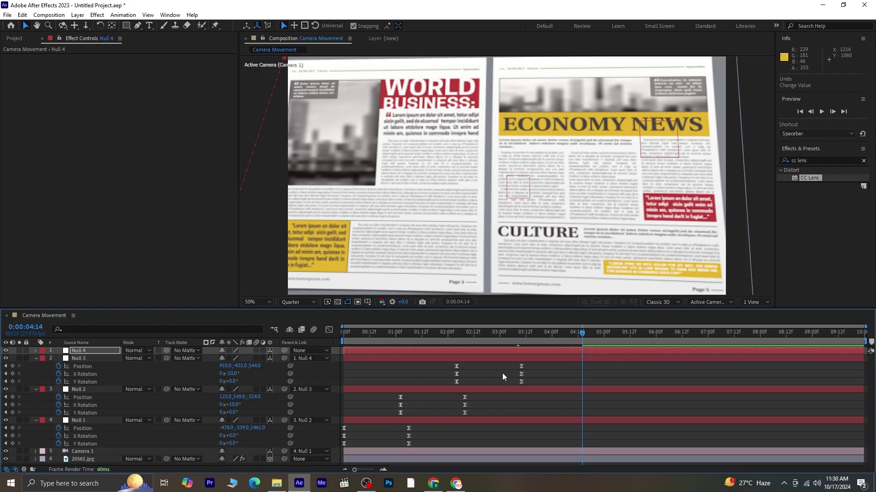
# Step: Shift all of Null 4's keyframes to start at 0:00:03:07, then apply Easy Ease and adjust their speed graph's influence handles
pyautogui.moveTo(590, 355); pyautogui.dragTo(515, 360)
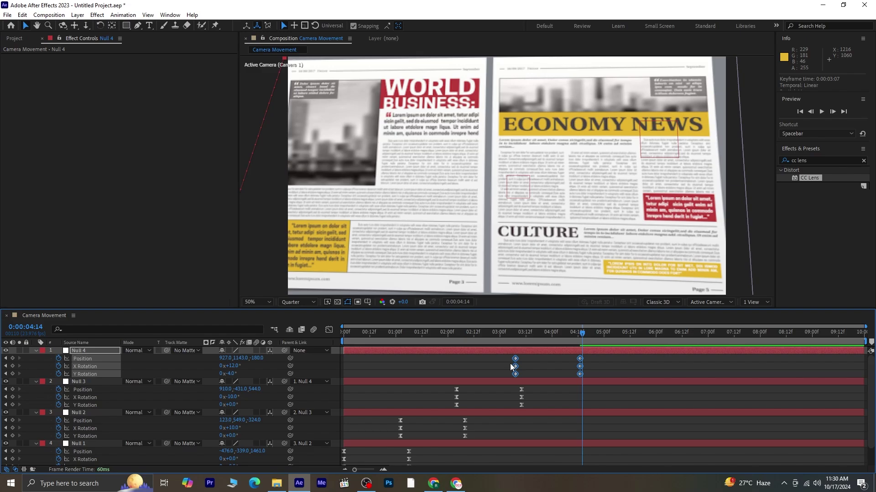
pyautogui.press('F9')
pyautogui.click(329, 330)
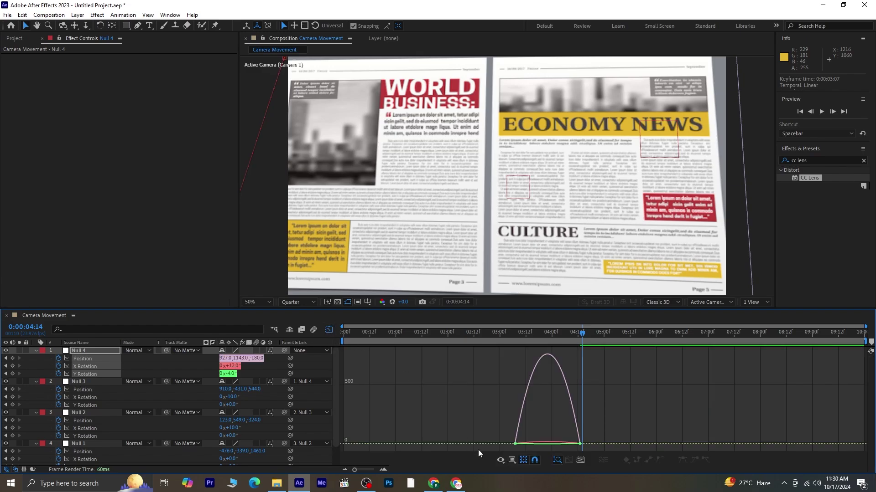
pyautogui.moveTo(529, 433)
pyautogui.mouseDown()
pyautogui.moveTo(496, 451)
pyautogui.moveTo(535, 440)
pyautogui.mouseUp()
pyautogui.moveTo(597, 428); pyautogui.dragTo(564, 442)
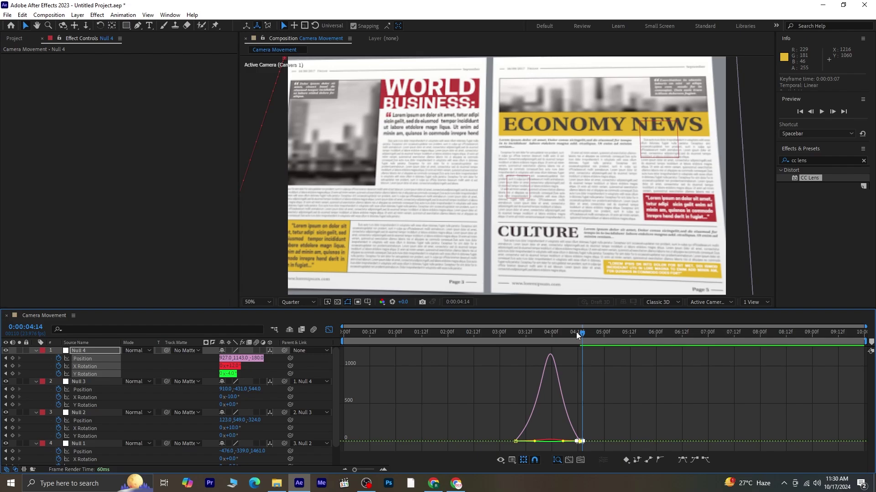
# Step: Preview Null 4's move from 0:00:02:18 and lengthen the ending influence handle in its speed graph
pyautogui.moveTo(576, 332); pyautogui.dragTo(485, 360)
pyautogui.press('space')
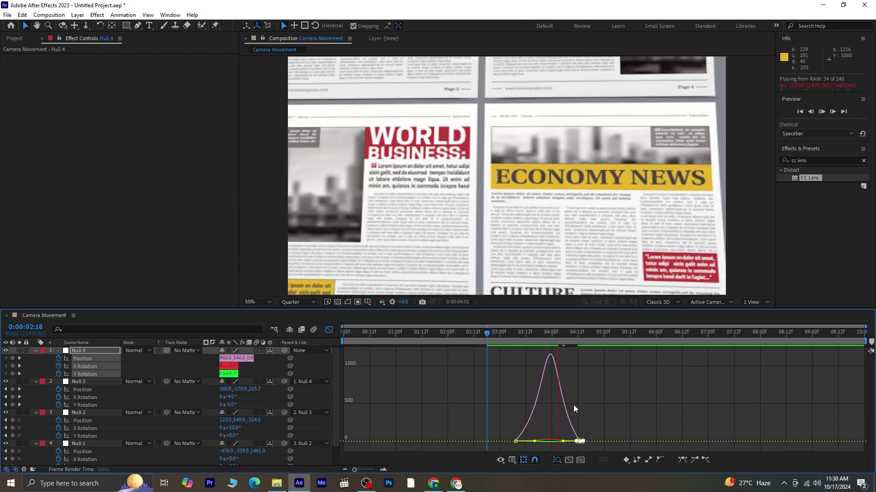
pyautogui.press('space')
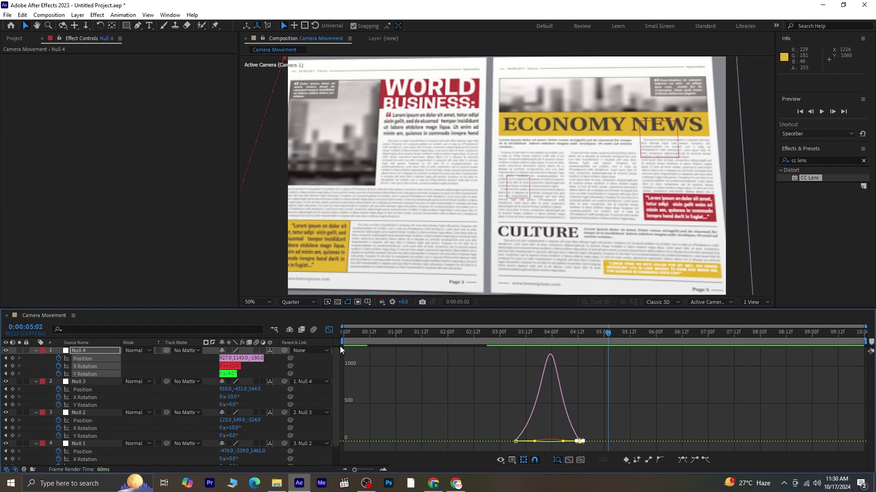
pyautogui.moveTo(595, 425)
pyautogui.mouseDown()
pyautogui.moveTo(602, 418)
pyautogui.moveTo(568, 456)
pyautogui.moveTo(573, 445)
pyautogui.moveTo(559, 442)
pyautogui.mouseUp()
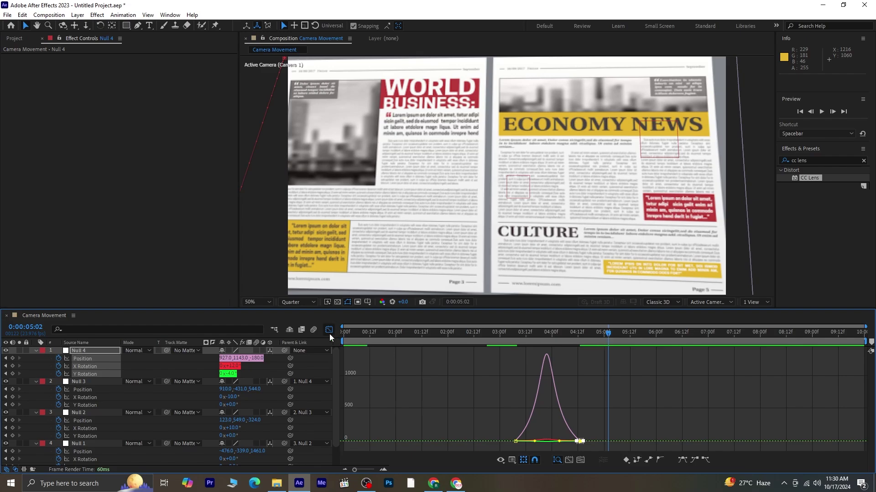
pyautogui.click(330, 332)
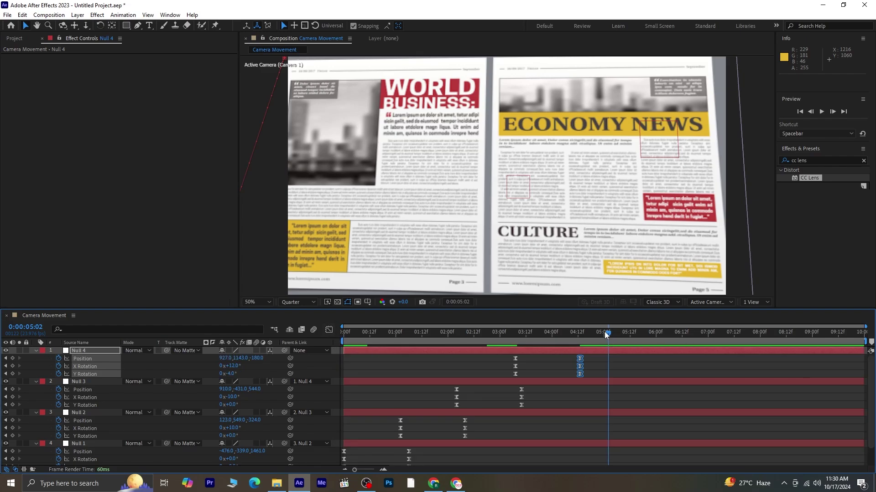
# Step: Add a fifth null object at 0:00:04:10 as a 3D layer and parent Null 4 to it
pyautogui.moveTo(604, 332); pyautogui.dragTo(572, 341)
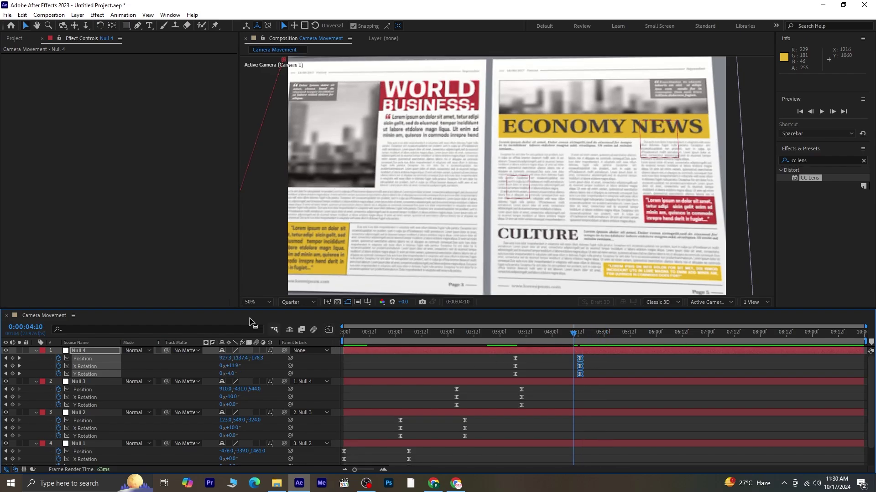
pyautogui.click(77, 15)
pyautogui.moveTo(146, 26)
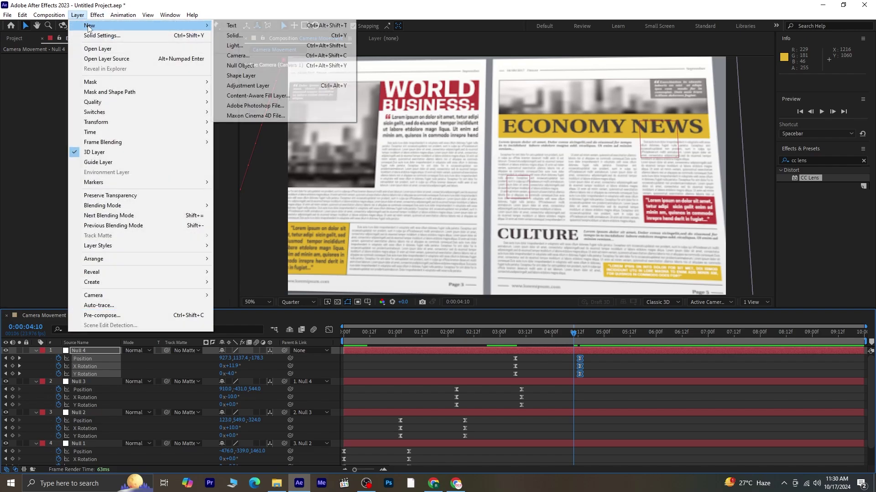
pyautogui.click(299, 65)
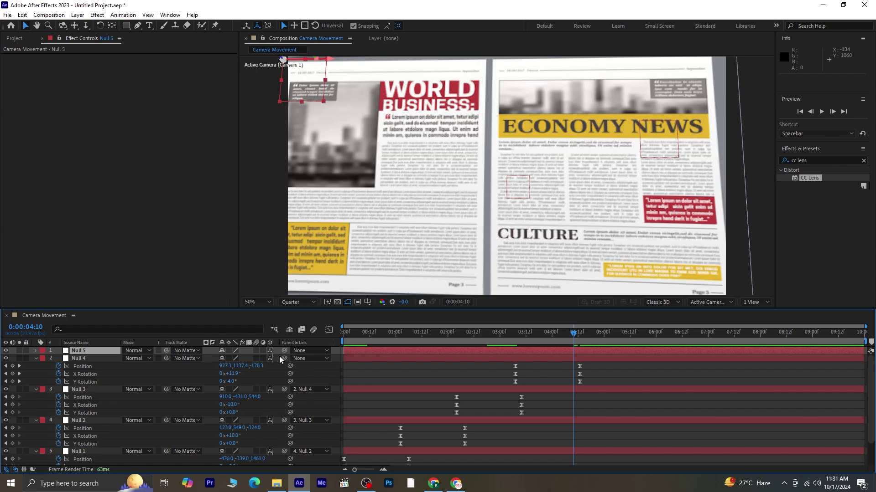
pyautogui.moveTo(284, 358); pyautogui.dragTo(85, 350)
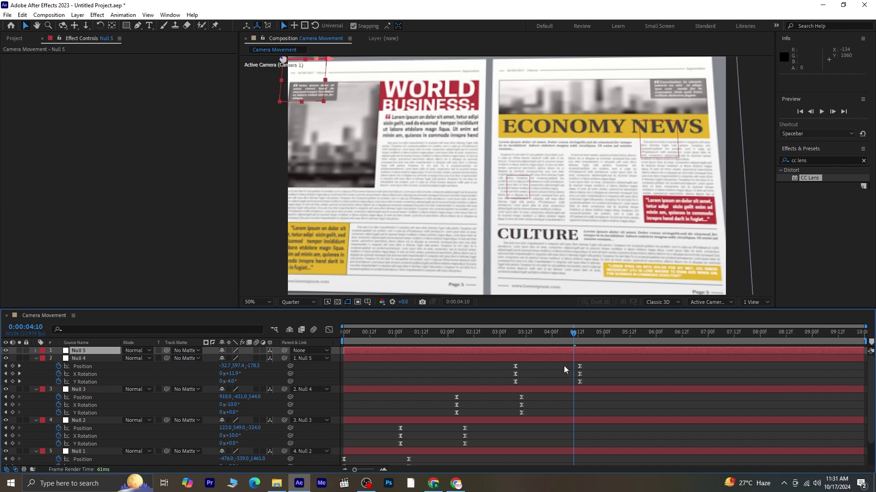
# Step: Keyframe Null 5's Position, X Rotation and Y Rotation at 0:00:04:10 and show only the keyframed properties
pyautogui.press('p')
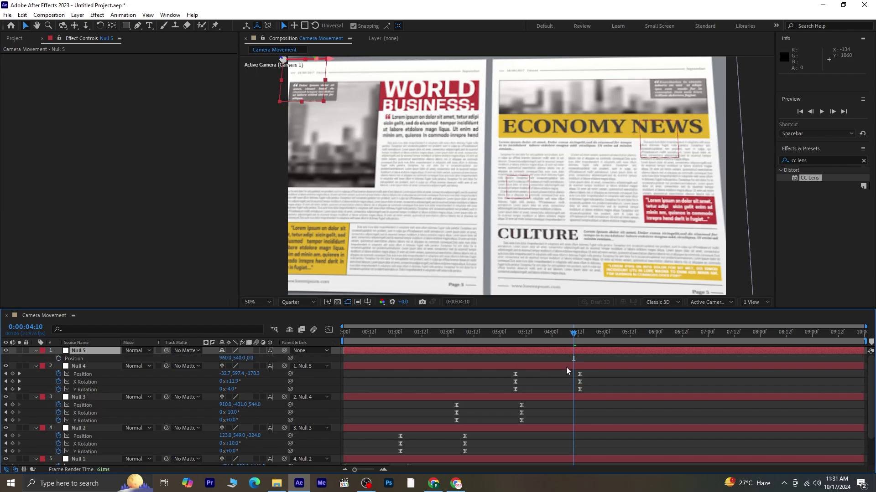
pyautogui.hotkey('shift', 'r')
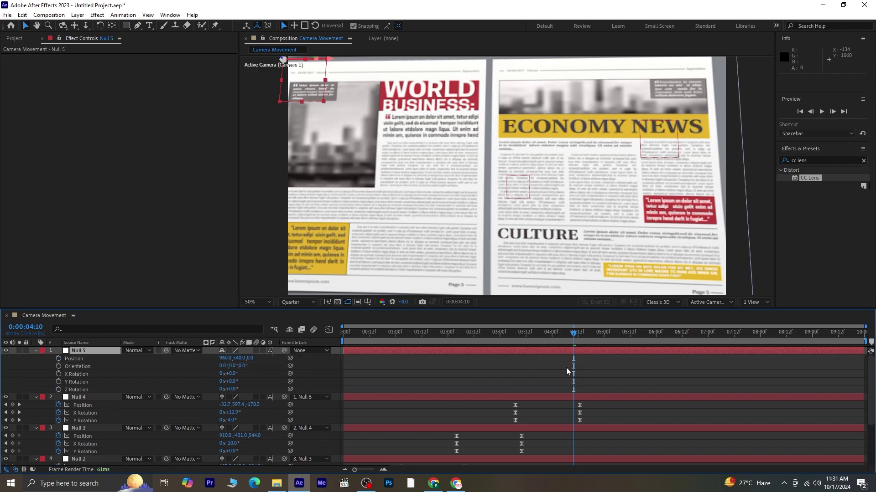
pyautogui.click(59, 360)
pyautogui.click(58, 375)
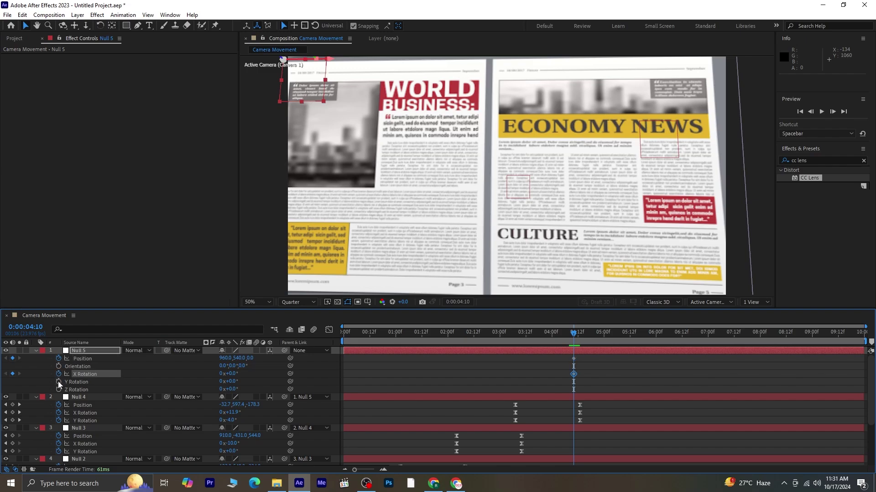
pyautogui.click(59, 382)
pyautogui.hotkey('ctrl', '`')
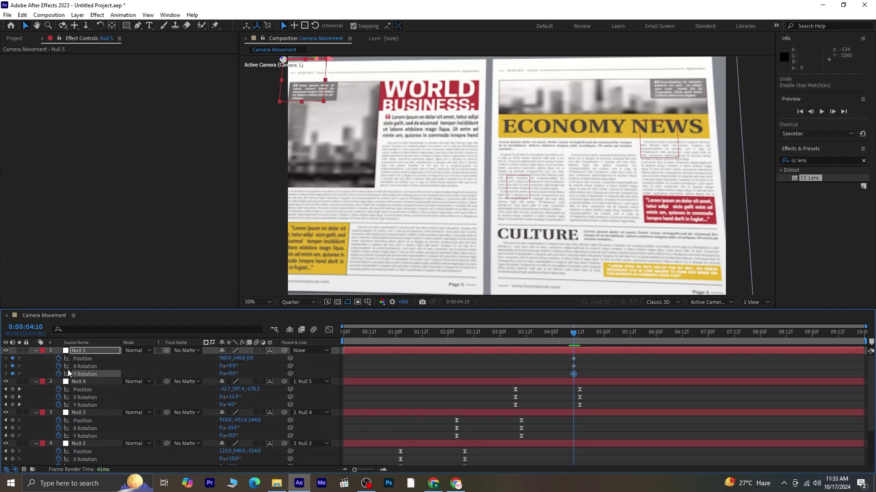
# Step: At 0:00:05:16, set Null 5's Position to about 575, 272, -1272 and X Rotation to -12°, and keyframe Y Rotation at 0°
pyautogui.press('space')
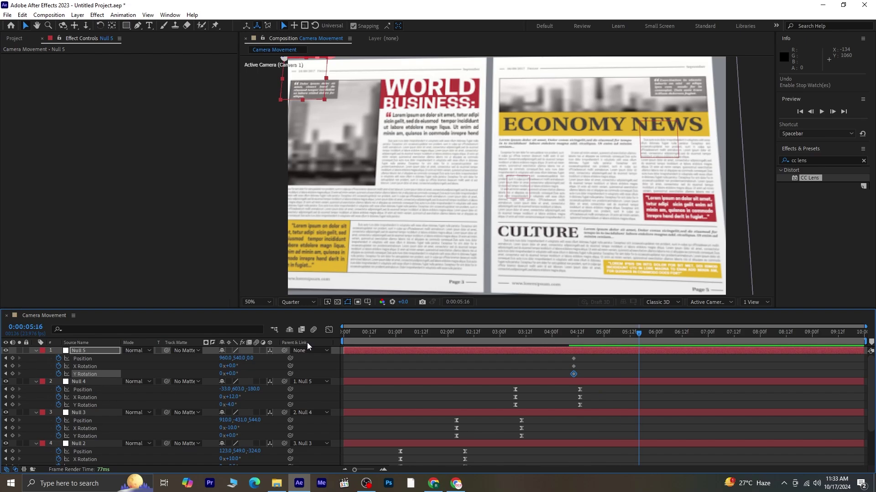
pyautogui.moveTo(250, 358); pyautogui.dragTo(201, 363)
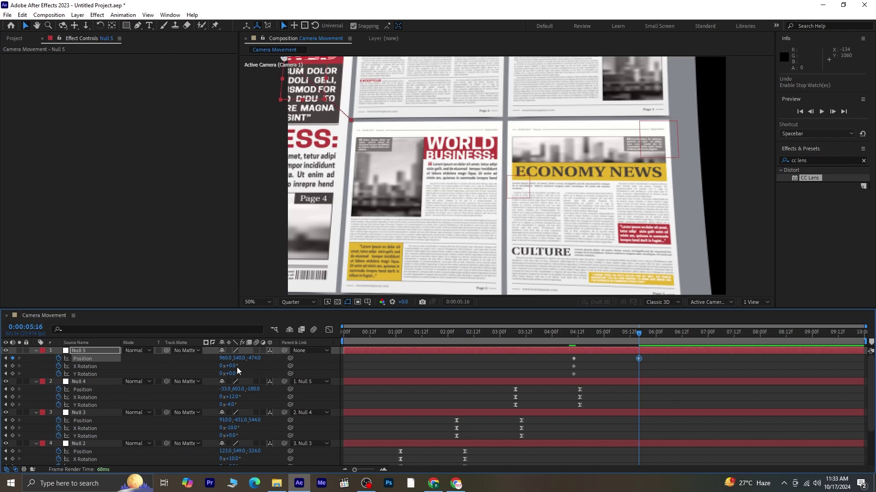
pyautogui.write('-12')
pyautogui.press('Return')
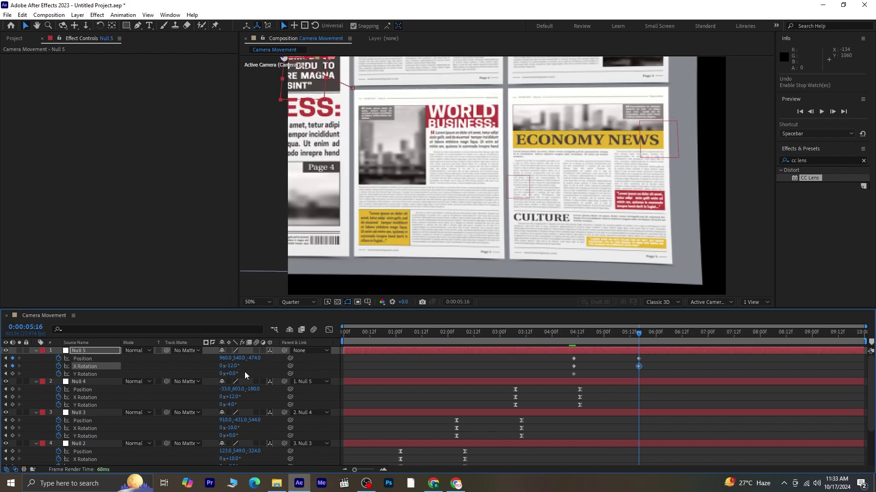
pyautogui.moveTo(258, 359); pyautogui.dragTo(119, 361)
pyautogui.moveTo(254, 359); pyautogui.dragTo(56, 336)
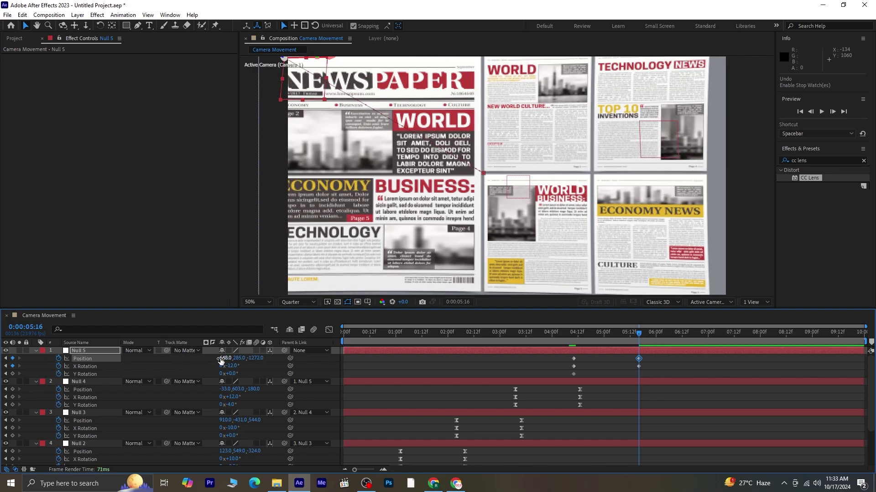
pyautogui.moveTo(221, 361)
pyautogui.mouseDown()
pyautogui.moveTo(195, 360)
pyautogui.moveTo(239, 358)
pyautogui.mouseUp()
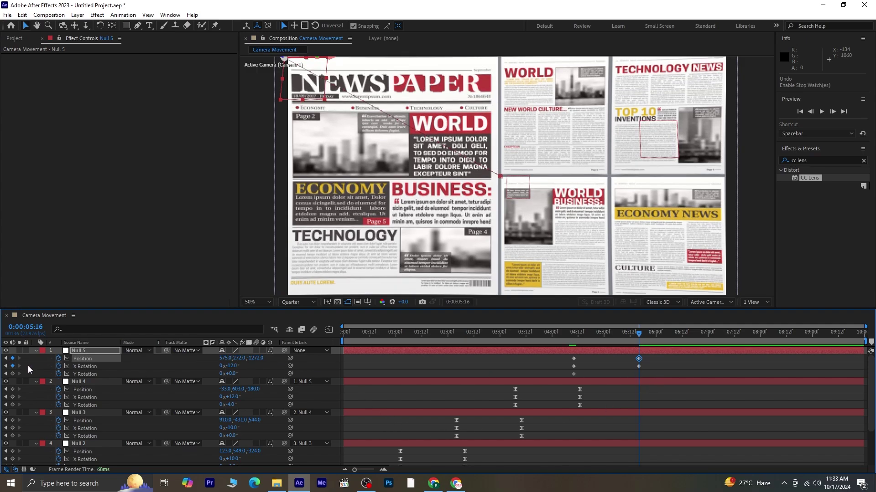
pyautogui.click(13, 374)
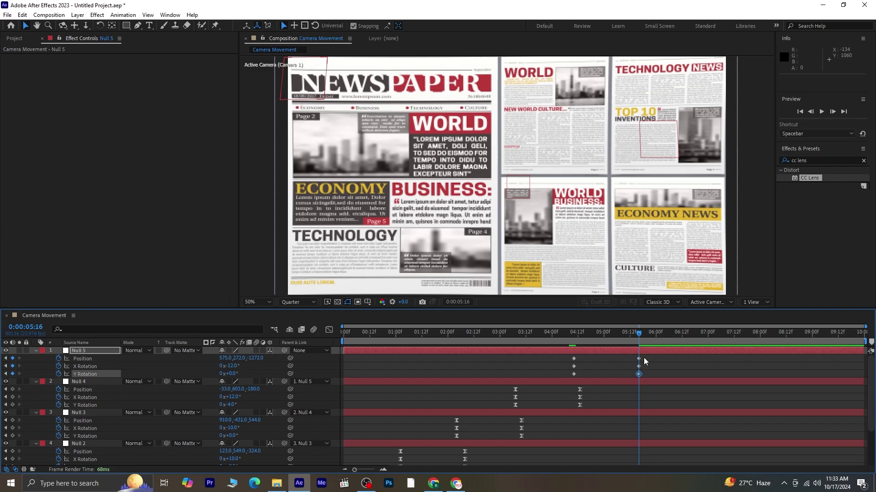
# Step: Apply Easy Ease to all of Null 5's keyframes, adjust their speed graph's influence handles and preview the move from 0:00:04:00
pyautogui.moveTo(654, 357); pyautogui.dragTo(570, 378)
pyautogui.press('F9')
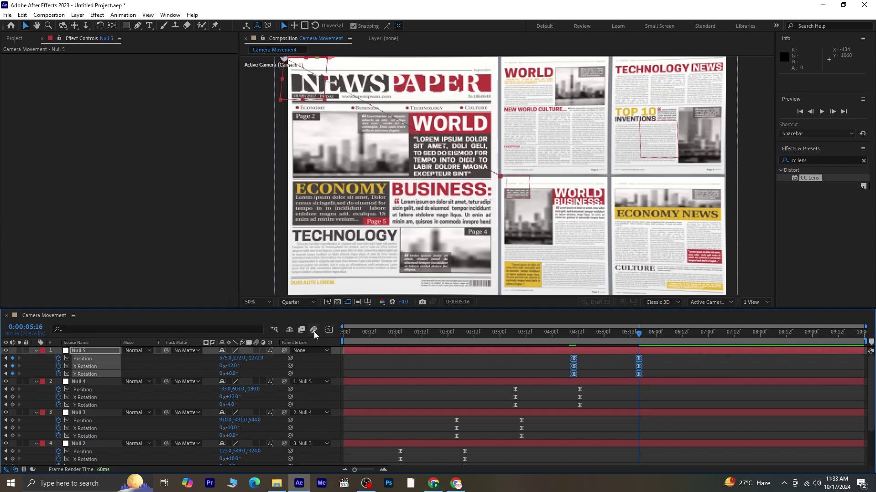
pyautogui.click(329, 330)
pyautogui.moveTo(625, 405); pyautogui.dragTo(525, 453)
pyautogui.moveTo(584, 441); pyautogui.dragTo(592, 439)
pyautogui.moveTo(659, 422); pyautogui.dragTo(625, 392)
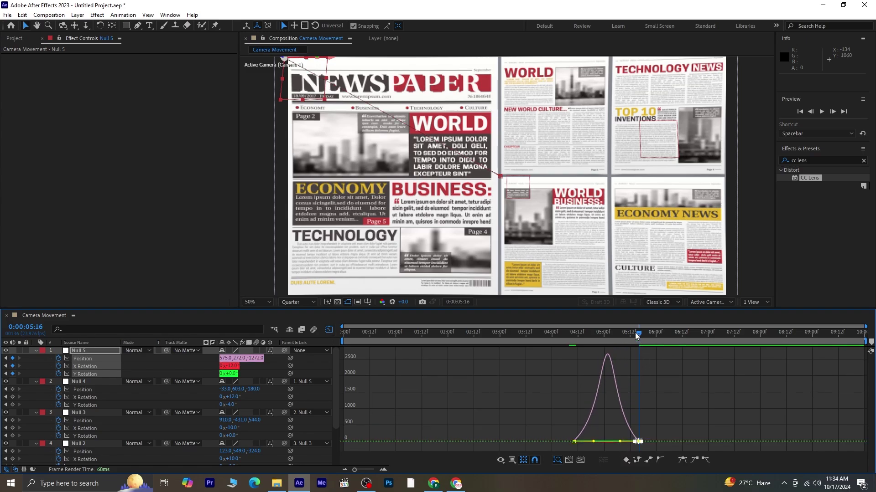
pyautogui.moveTo(637, 332); pyautogui.dragTo(579, 332)
pyautogui.press('space')
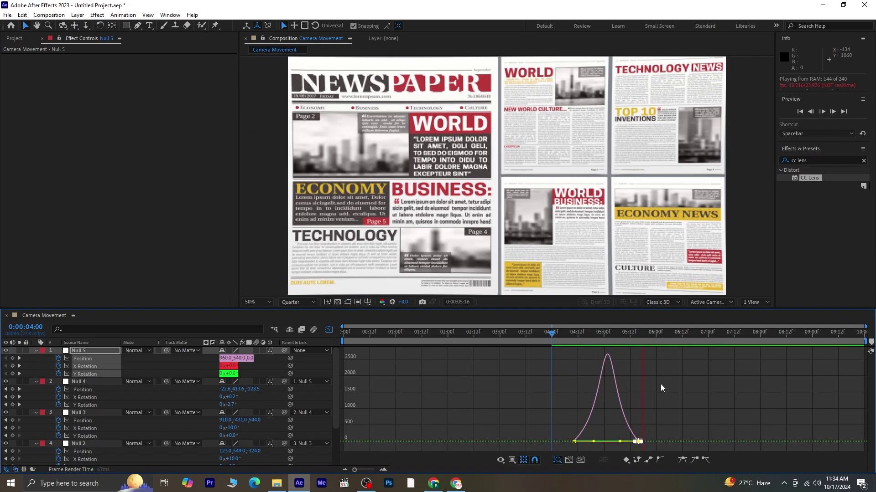
pyautogui.press('space')
pyautogui.hotkey('shift', 'F3')
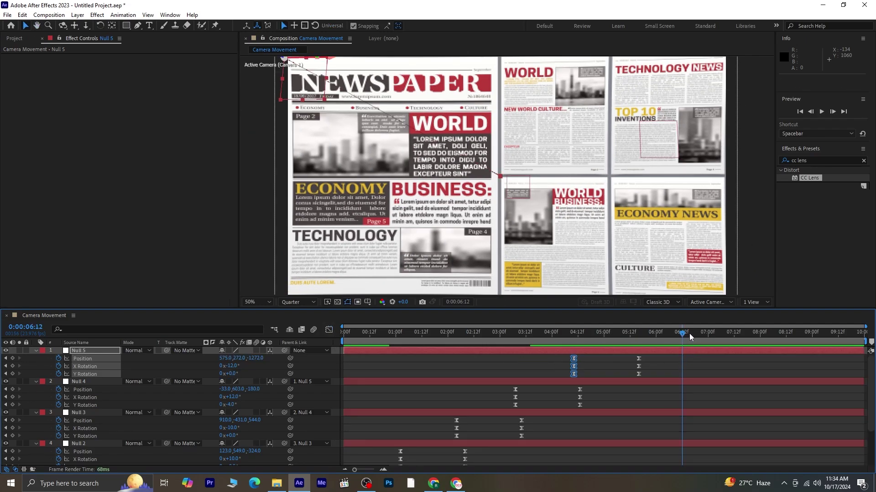
# Step: Set the end of the composition's work area to 0:00:07:01 and deselect the keyframes
pyautogui.moveTo(688, 333); pyautogui.dragTo(710, 336)
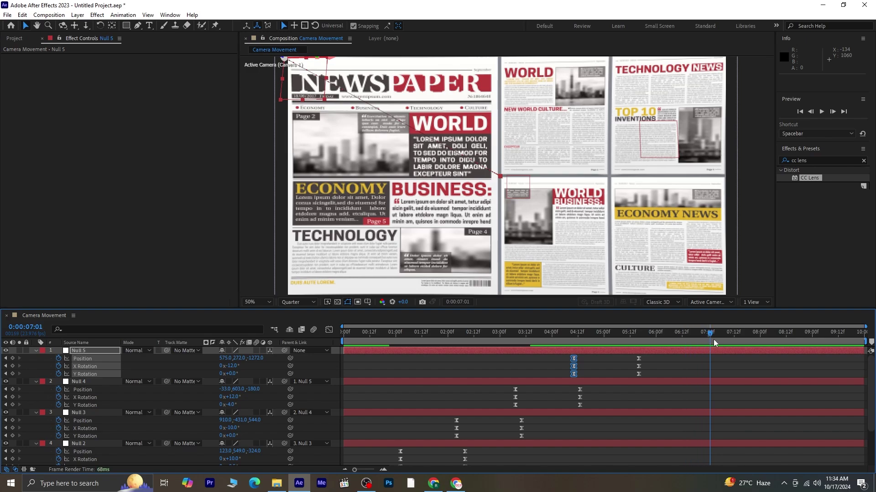
pyautogui.press('n')
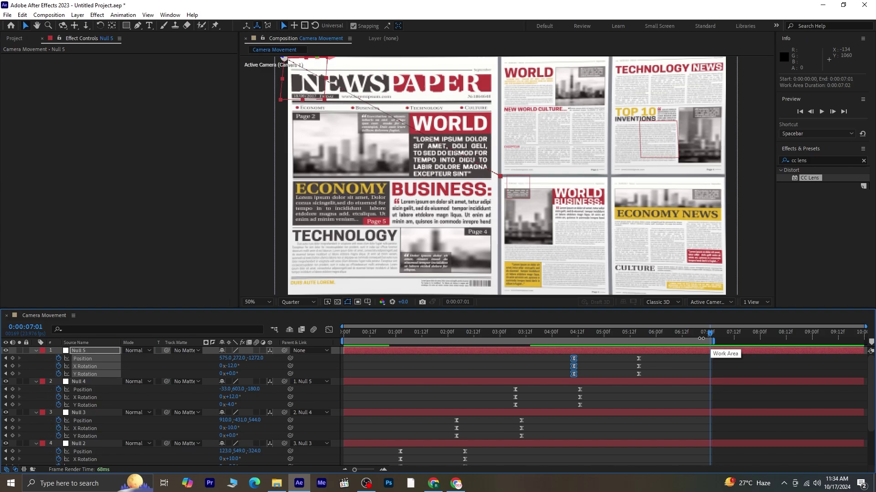
pyautogui.click(726, 366)
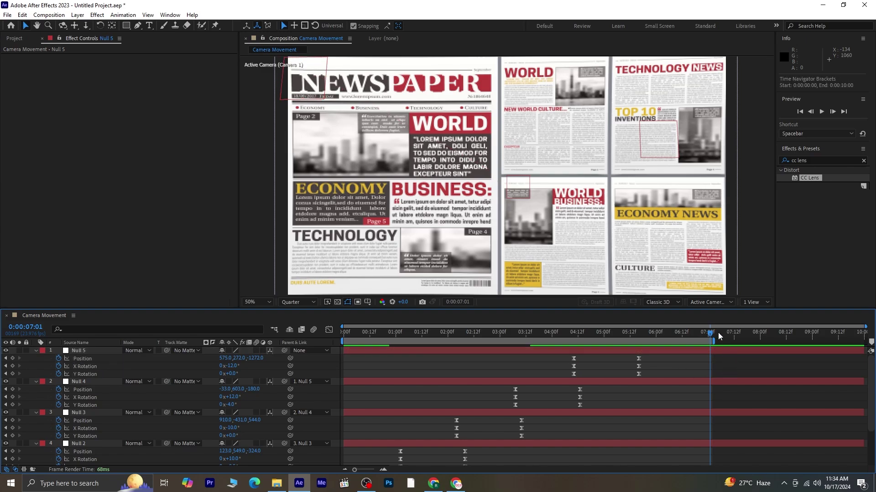
# Step: Collapse the layers' keyframed properties and preview the camera animation from 0:00:00:00
pyautogui.moveTo(718, 336); pyautogui.dragTo(168, 360)
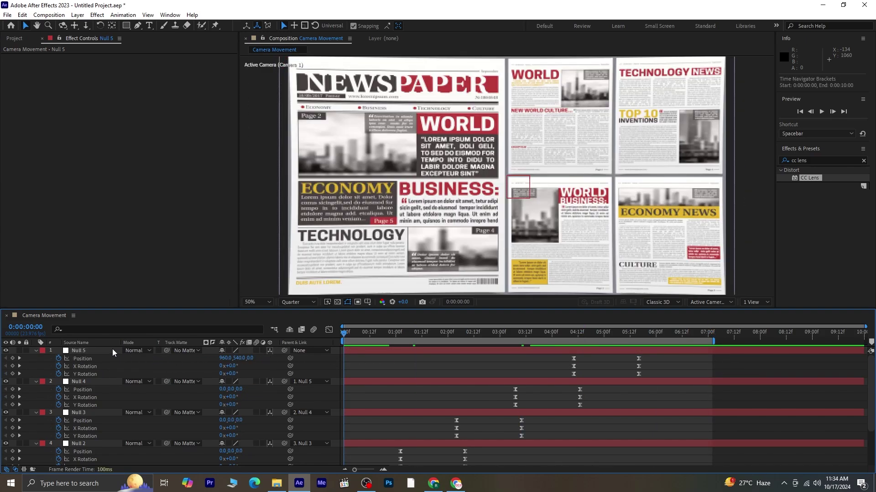
pyautogui.press('u')
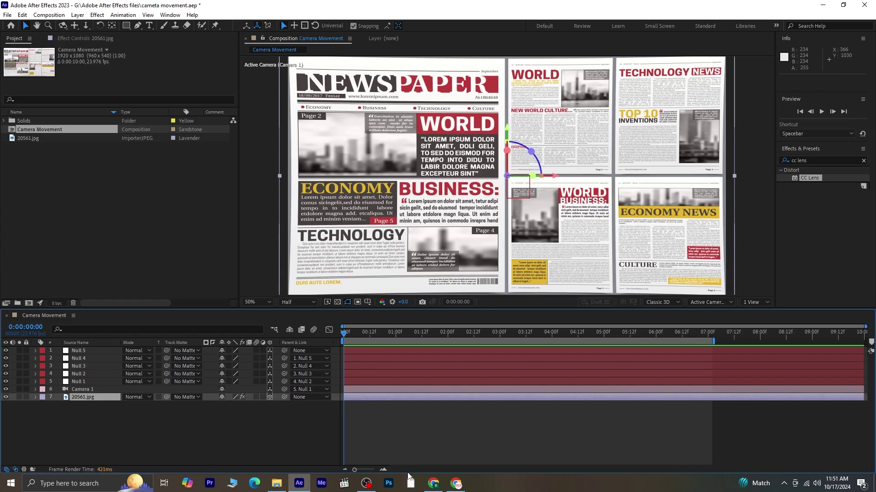
pyautogui.press('space')
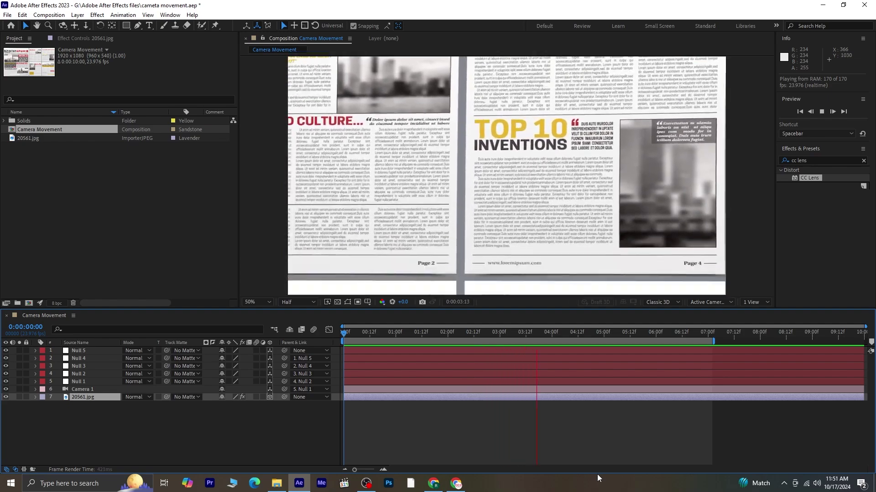
pyautogui.press('space')
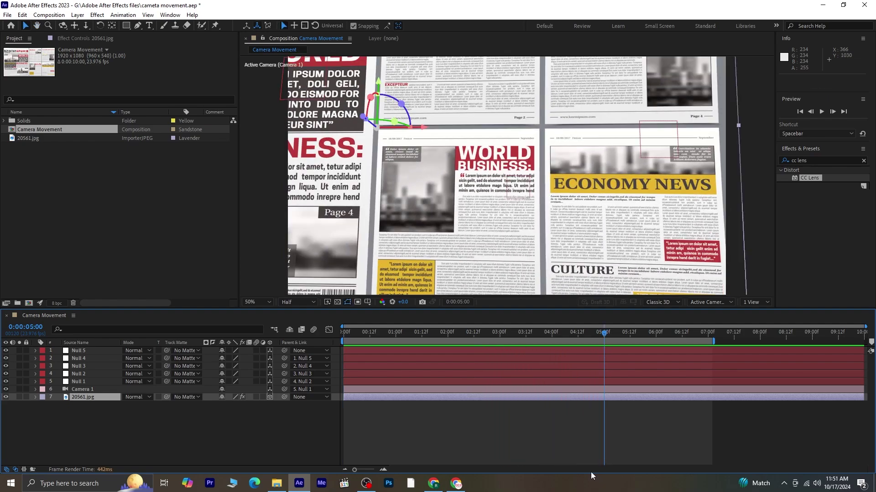
# Step: Enable motion blur on the five null layers and the 20561.jpg layer together, and leave all layers deselected
pyautogui.press('space')
pyautogui.click(599, 424)
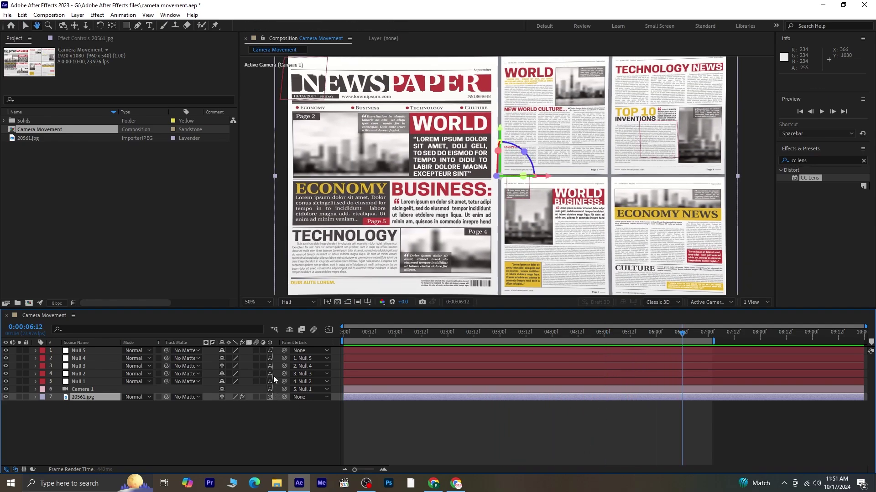
pyautogui.click(91, 351)
pyautogui.keyDown('shift'); pyautogui.click(95, 397); pyautogui.keyUp('shift')
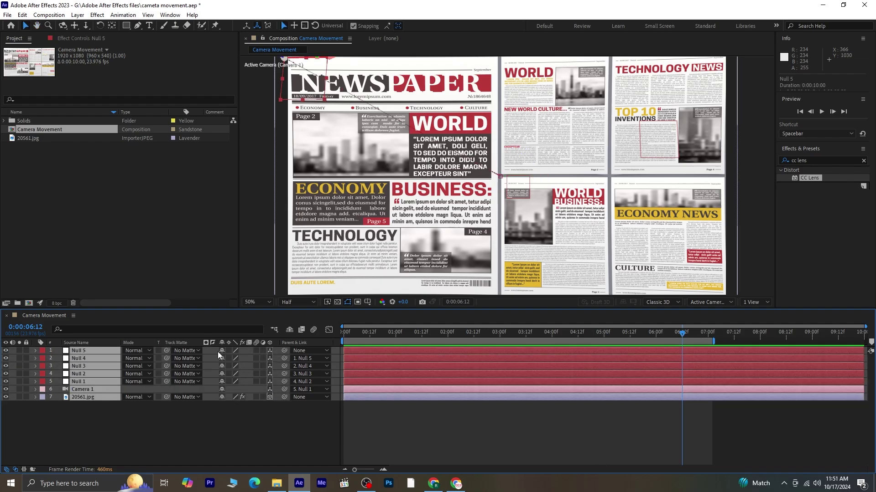
pyautogui.click(255, 351)
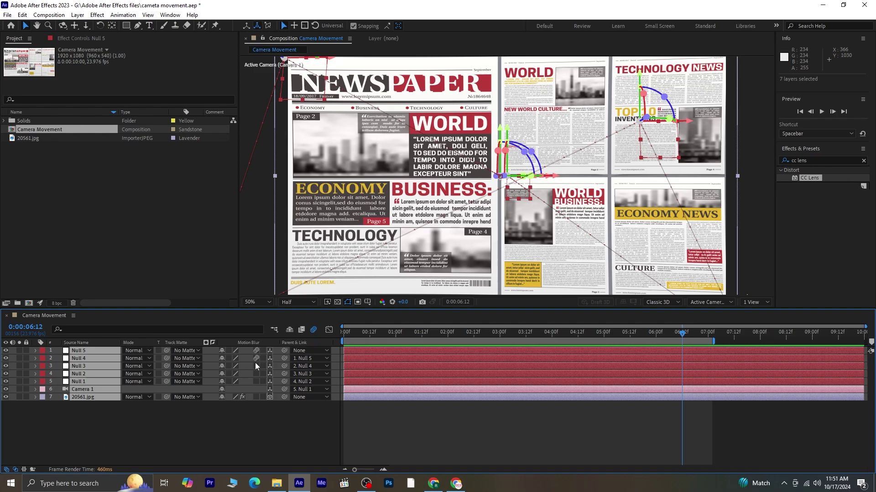
pyautogui.click(261, 427)
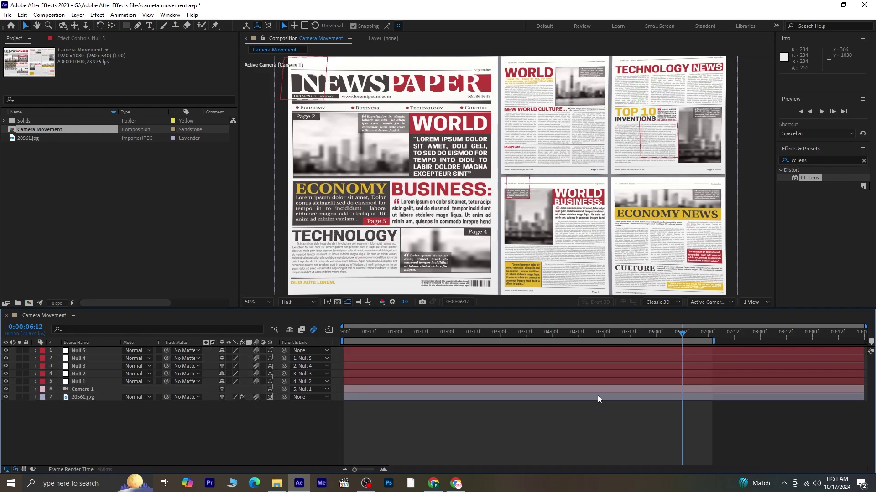
# Step: Preview the motion-blurred camera animation from 0:00:00:00 and stop the playback
pyautogui.moveTo(680, 333); pyautogui.dragTo(172, 333)
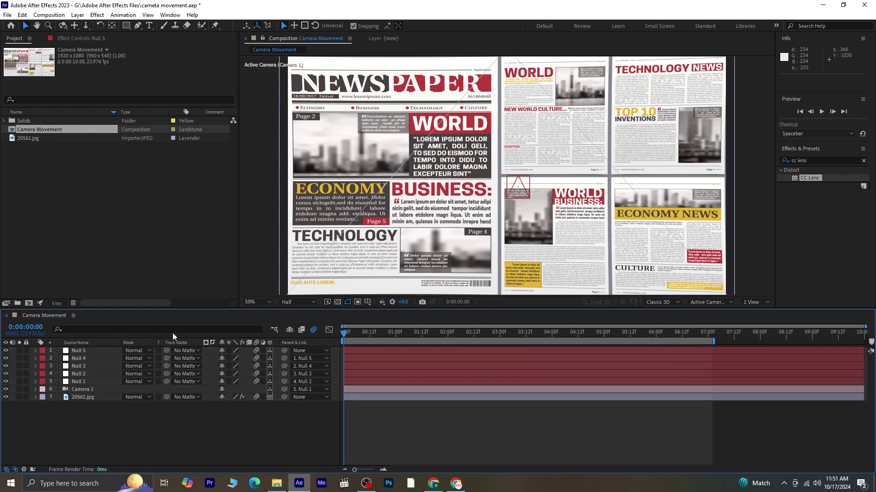
pyautogui.press('space')
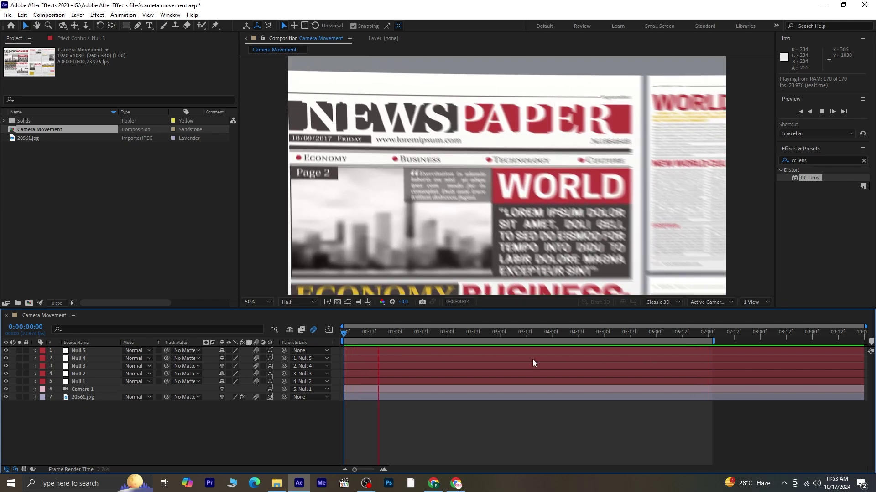
pyautogui.press('space')
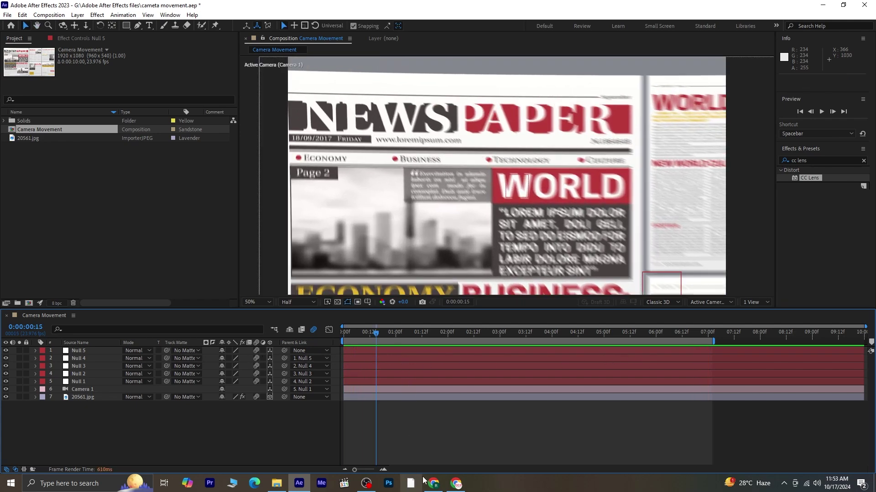